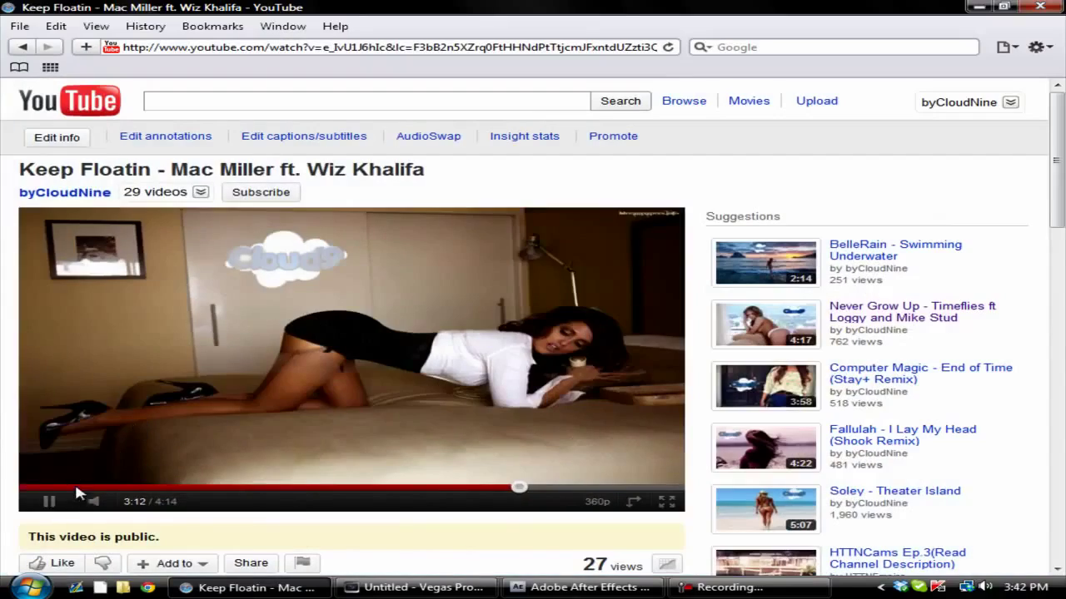
Minimize the browser and switch to the empty Vegas Pro project
{"action": "left_click", "coordinate": [27, 487]}
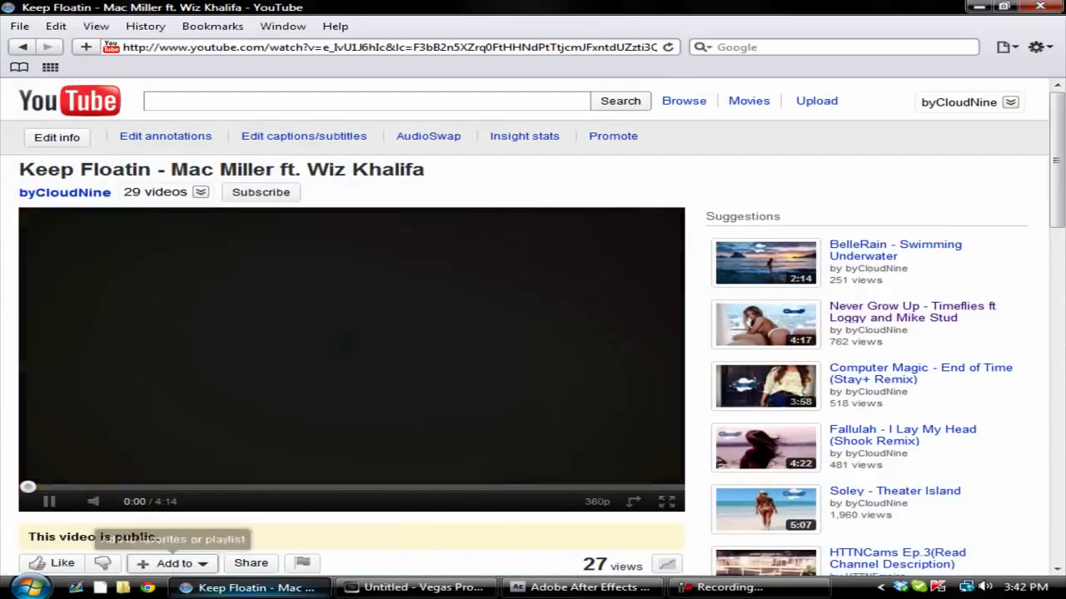
{"action": "left_click", "coordinate": [225, 587]}
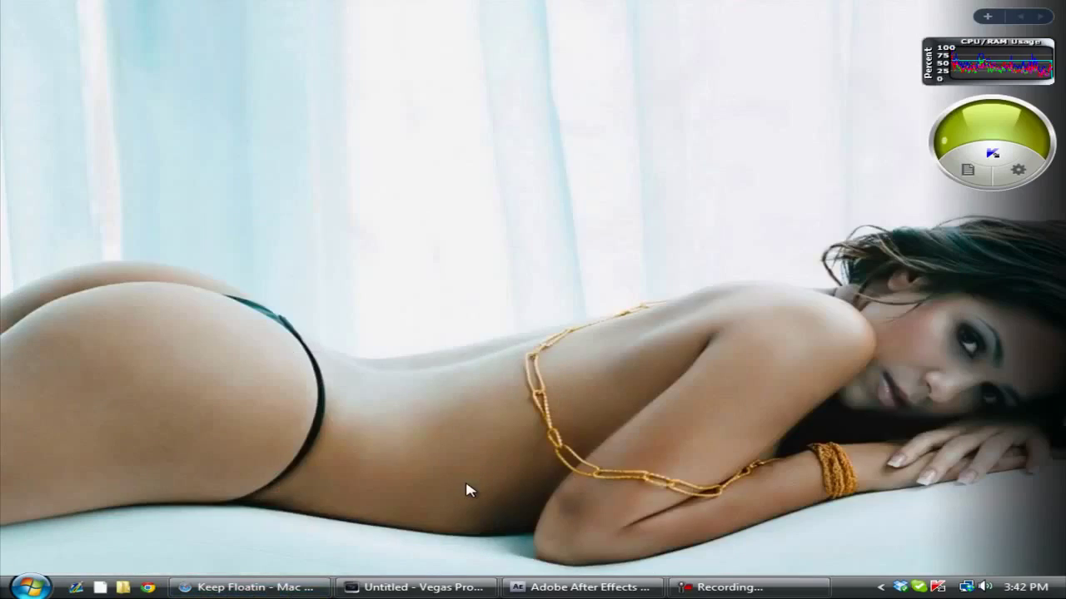
{"action": "left_click", "coordinate": [449, 589]}
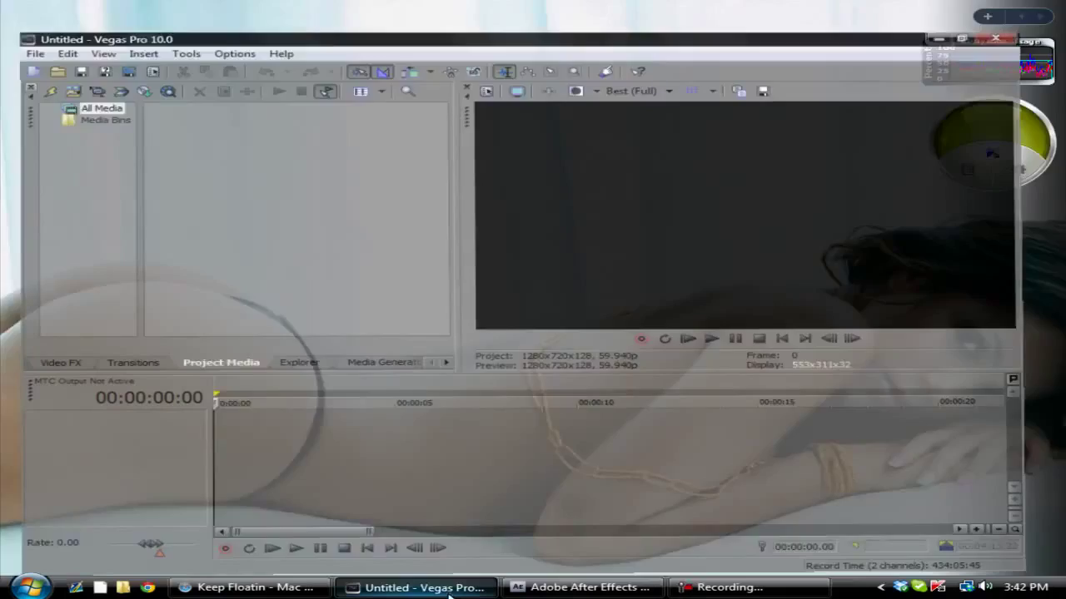
{"action": "key", "text": "super+d"}
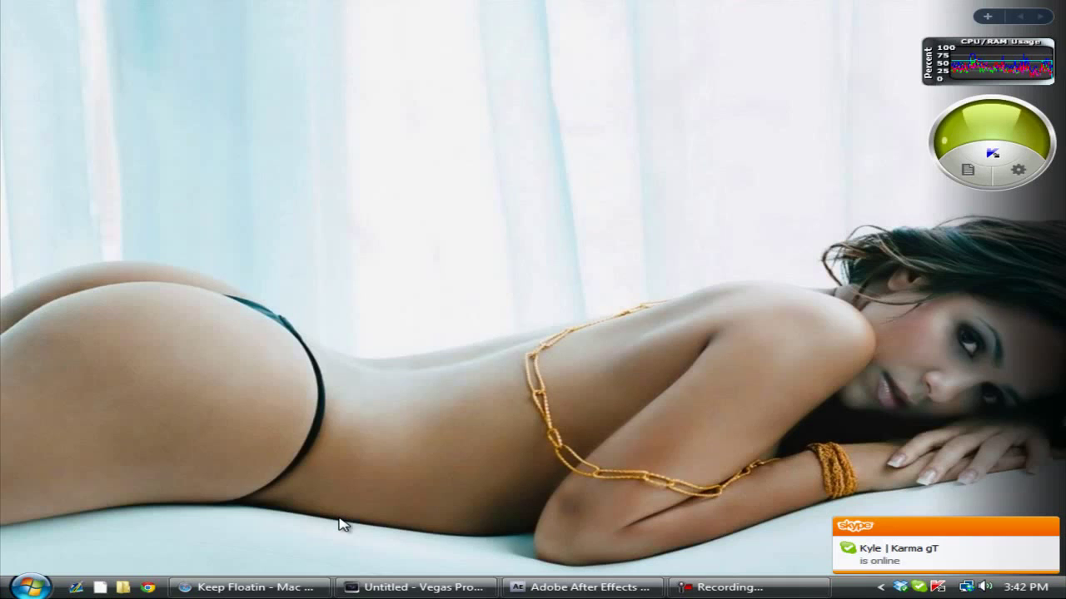
{"action": "left_click", "coordinate": [416, 588]}
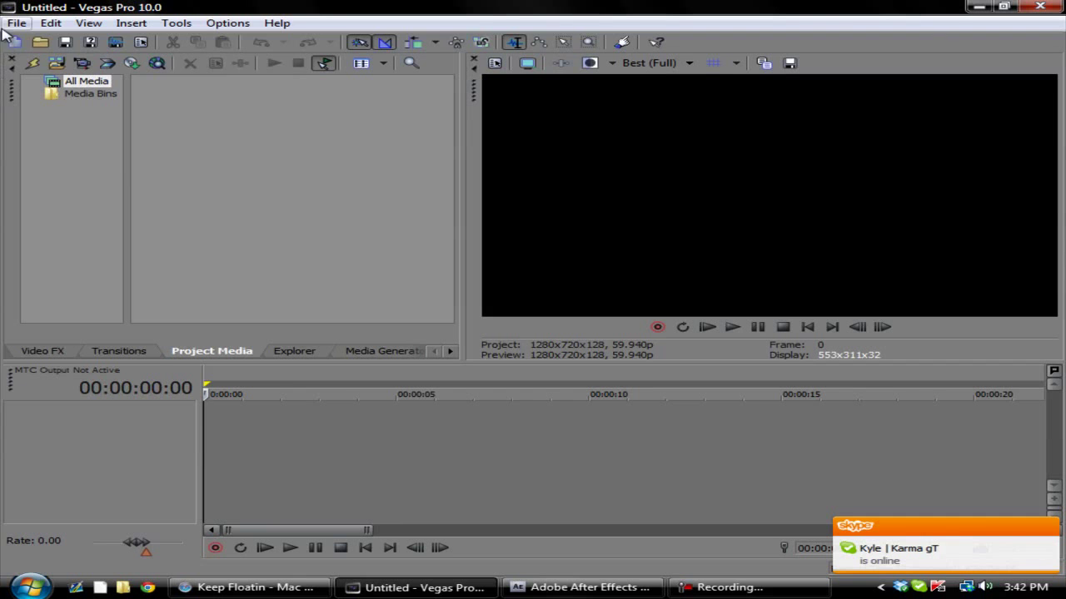
Import the SnD - JJJJ video clip from the R15 folder into the project media
{"action": "left_click", "coordinate": [16, 24]}
{"action": "left_click", "coordinate": [73, 189]}
{"action": "left_click", "coordinate": [511, 276]}
{"action": "left_click", "coordinate": [16, 23]}
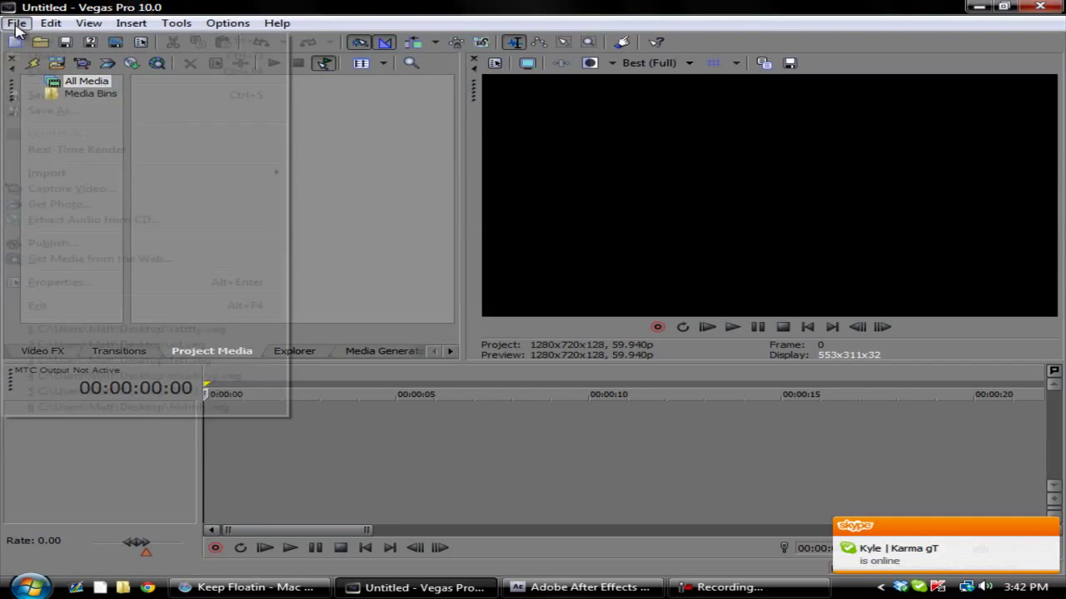
{"action": "mouse_move", "coordinate": [179, 175]}
{"action": "left_click", "coordinate": [419, 177]}
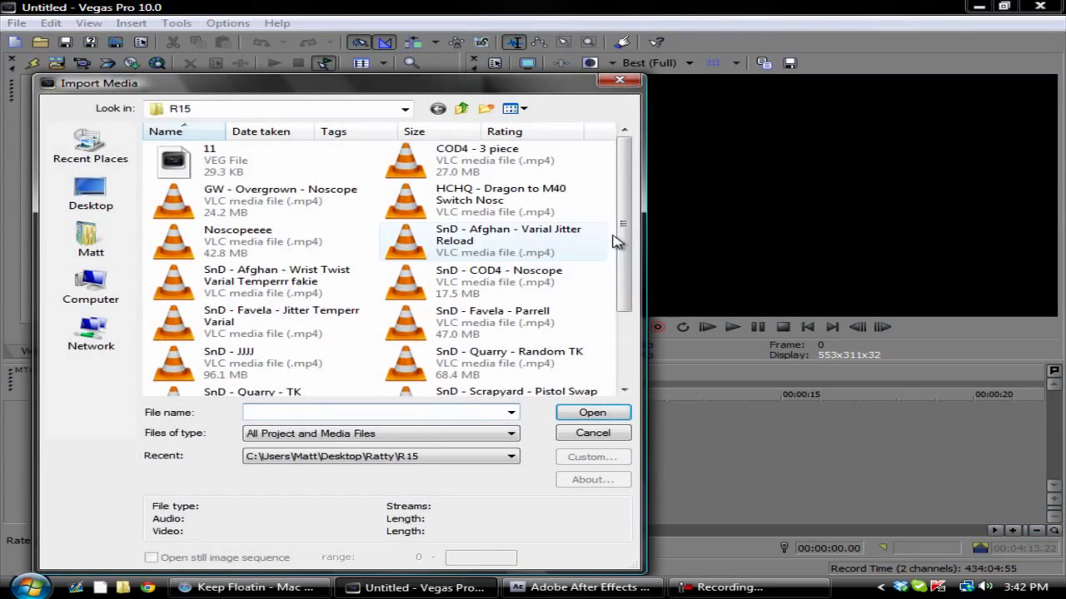
{"action": "scroll", "coordinate": [616, 241], "scroll_direction": "down", "scroll_amount": 3}
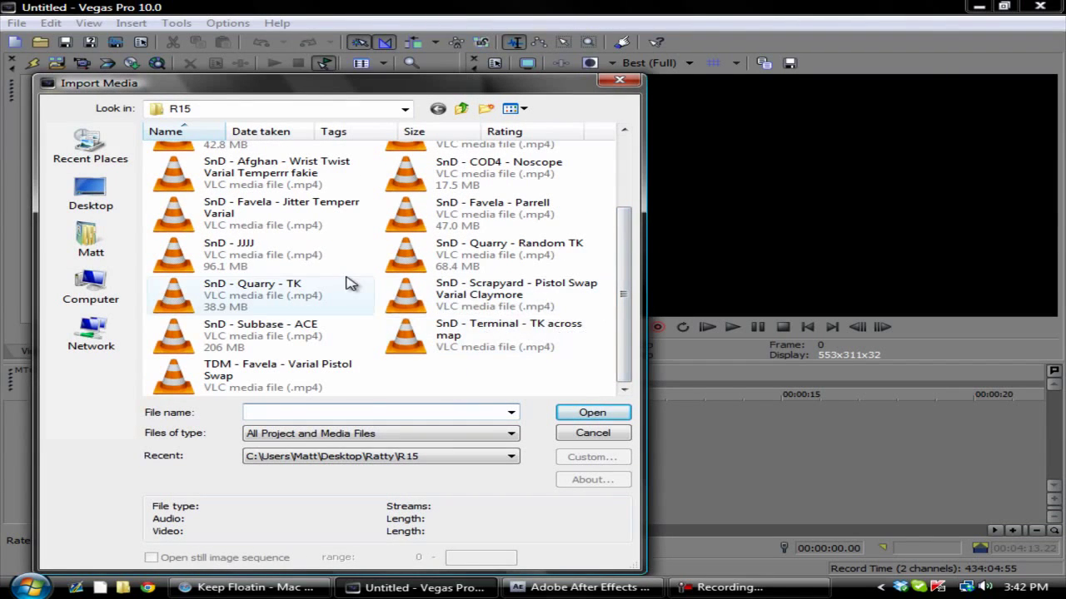
{"action": "double_click", "coordinate": [260, 246]}
Import the GW - Overgrown - Noscope video clip from the R15 folder into the project media
{"action": "left_click", "coordinate": [7, 8]}
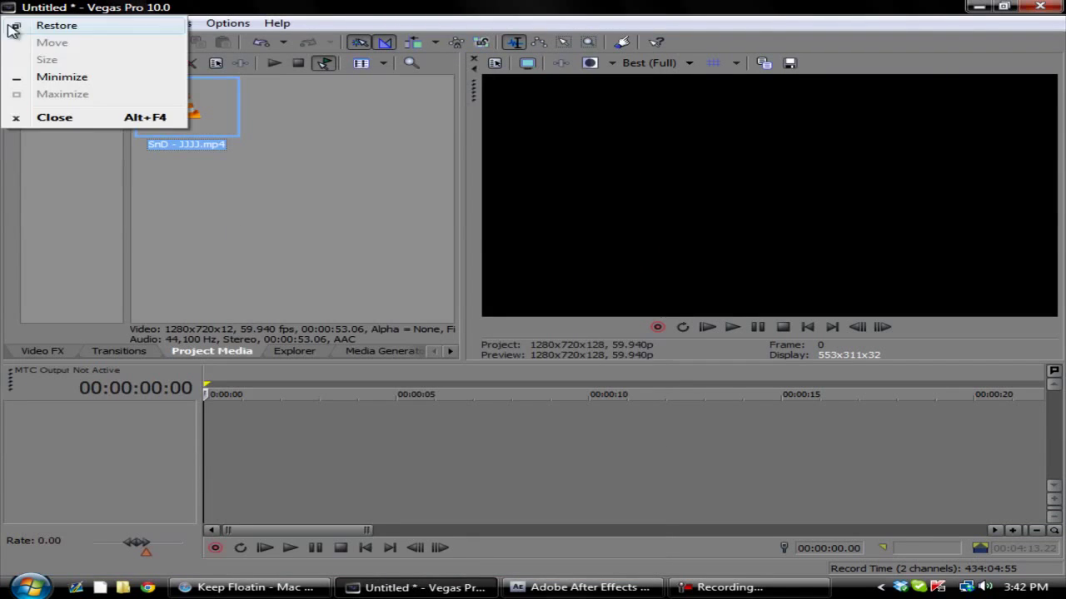
{"action": "left_click", "coordinate": [2, 327]}
{"action": "left_click", "coordinate": [17, 23]}
{"action": "mouse_move", "coordinate": [167, 171]}
{"action": "left_click", "coordinate": [453, 175]}
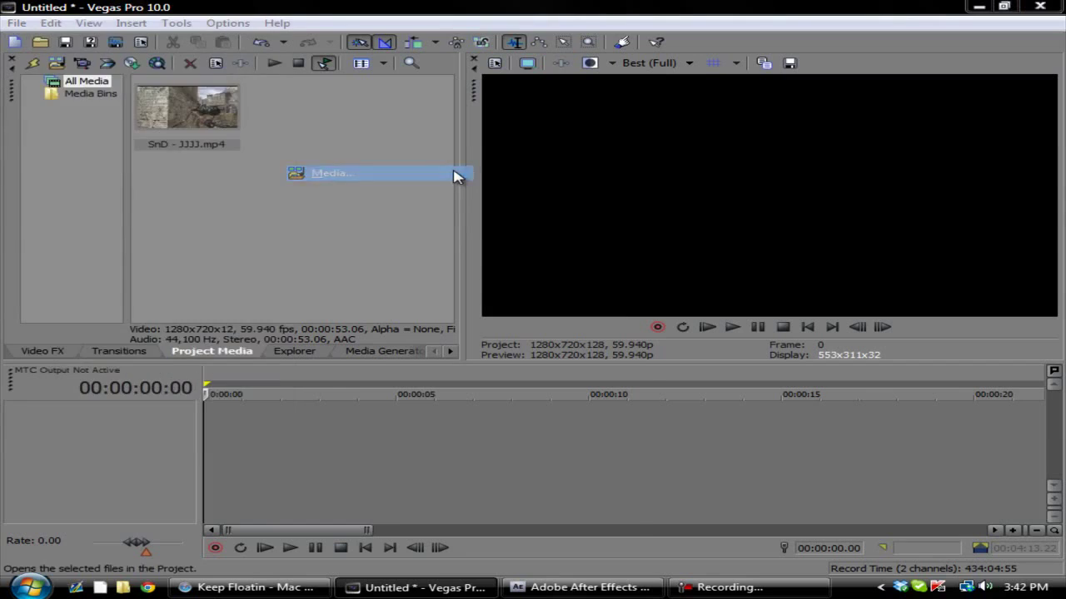
{"action": "left_click_drag", "start_coordinate": [628, 226], "coordinate": [630, 314]}
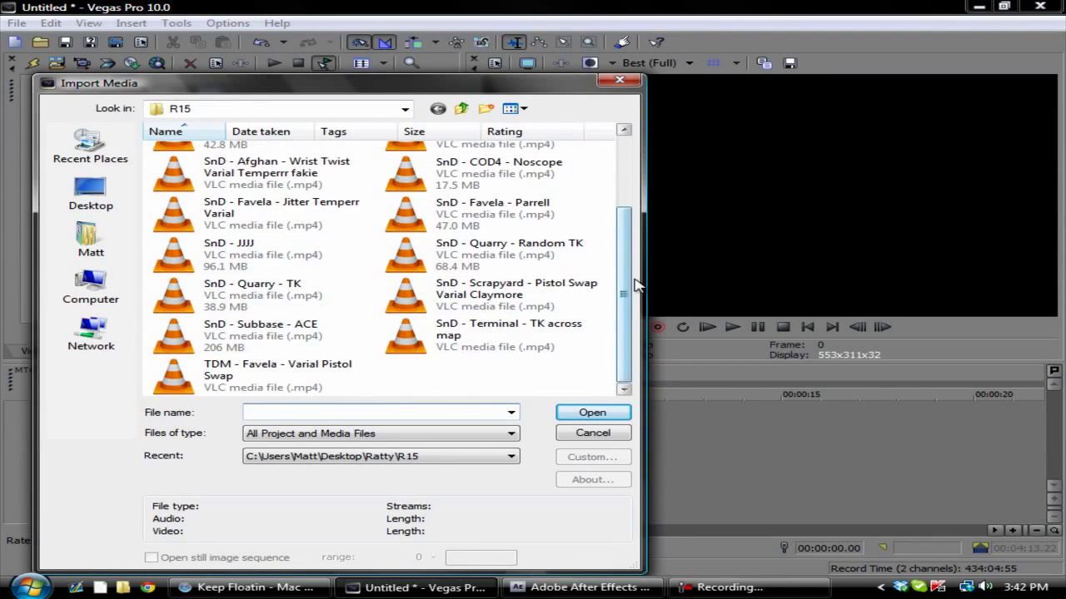
{"action": "left_click_drag", "start_coordinate": [629, 275], "coordinate": [626, 214]}
{"action": "double_click", "coordinate": [280, 194]}
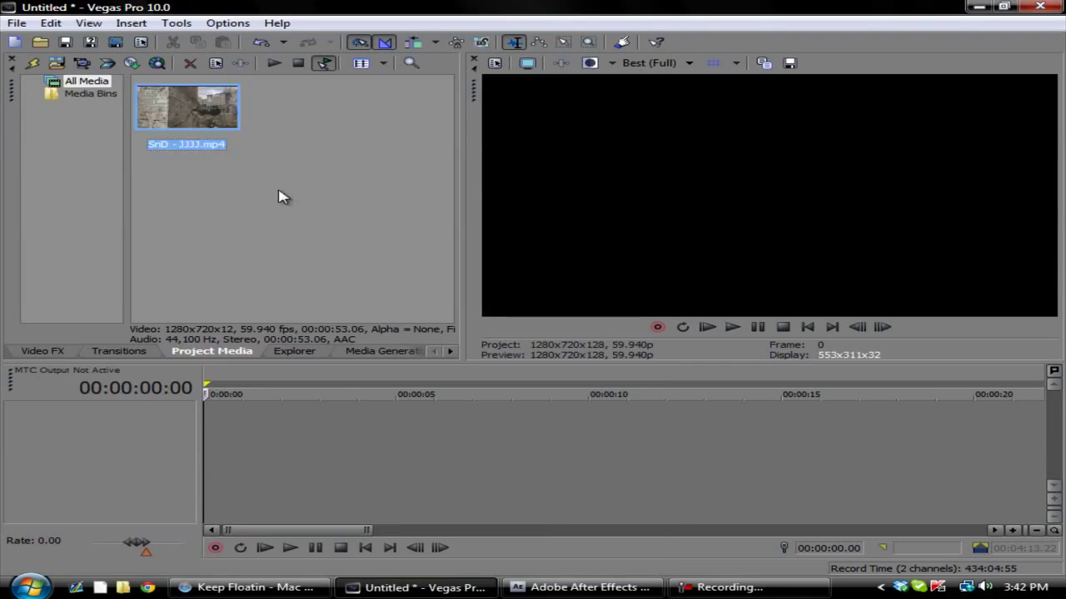
Place the GW - Overgrown - Noscope clip at the start of the timeline and delete its ungrouped audio event
{"action": "left_click_drag", "start_coordinate": [187, 108], "coordinate": [203, 492]}
{"action": "right_click", "coordinate": [309, 500]}
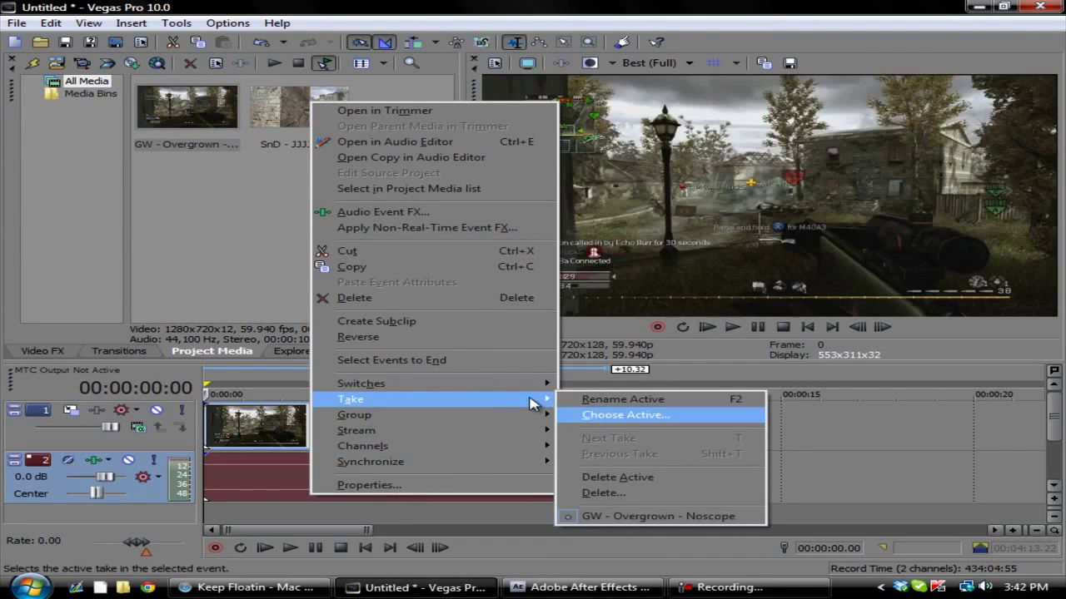
{"action": "mouse_move", "coordinate": [500, 415]}
{"action": "left_click", "coordinate": [633, 441]}
{"action": "right_click", "coordinate": [390, 475]}
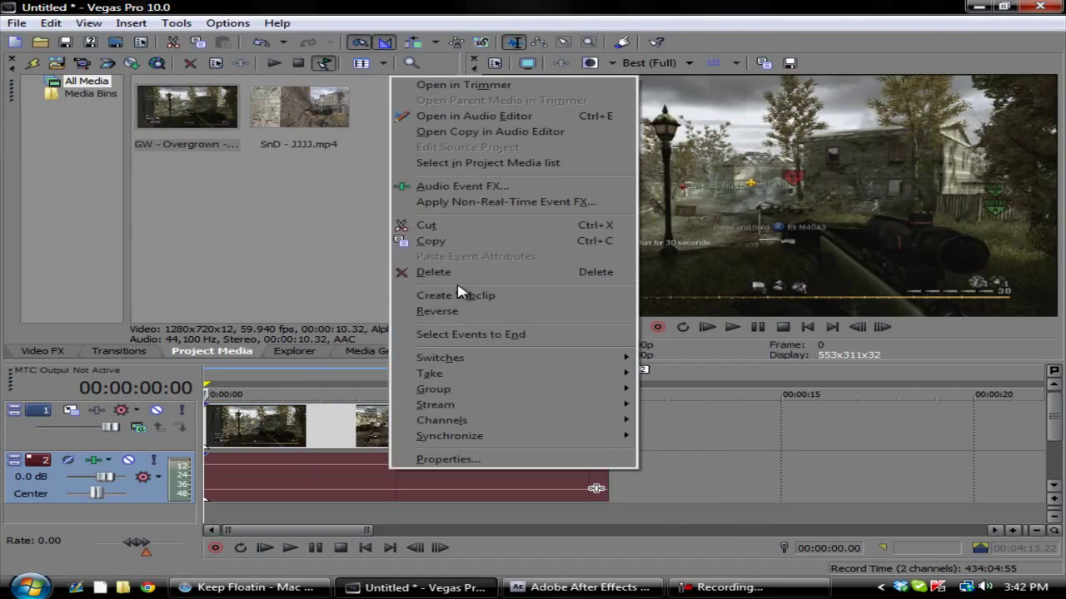
{"action": "left_click", "coordinate": [448, 274]}
{"action": "left_click", "coordinate": [268, 418]}
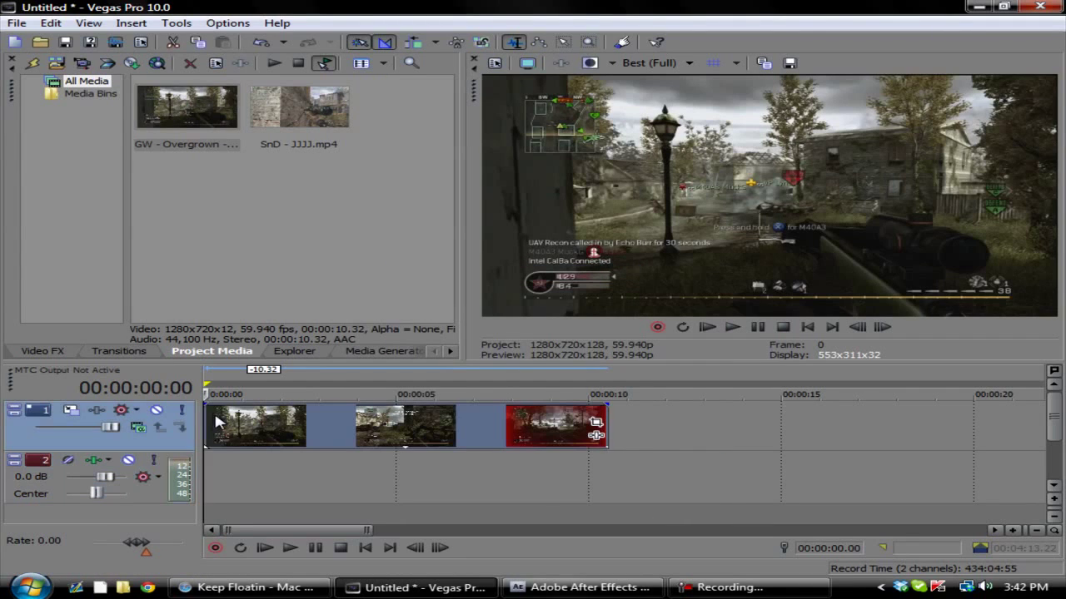
Import the SnD - Scrapyard - Pistol Swap Varial Claymore video clip from the R15 folder
{"action": "left_click", "coordinate": [17, 22]}
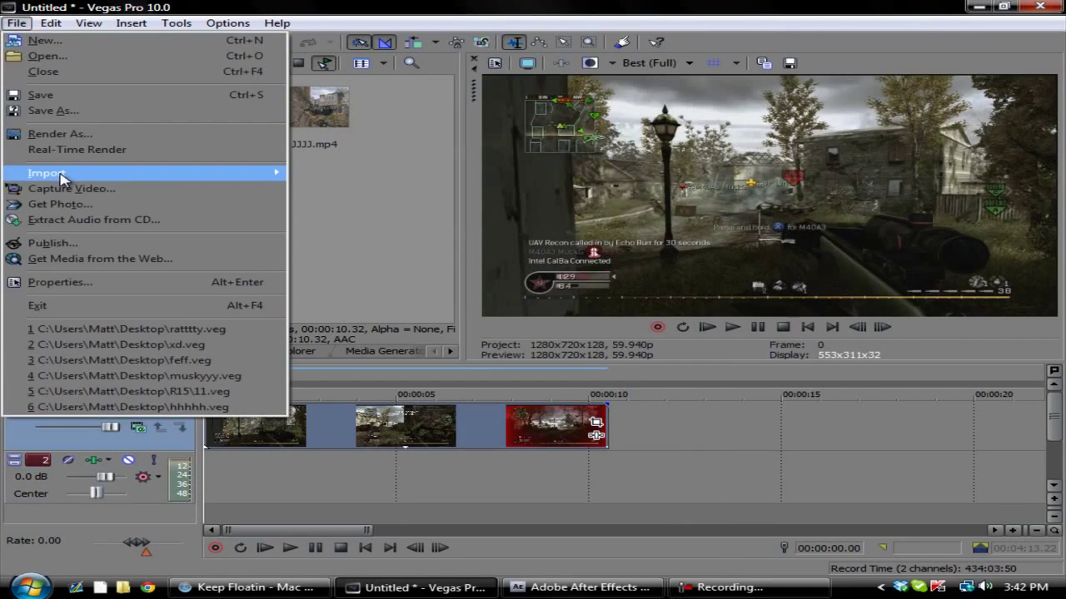
{"action": "mouse_move", "coordinate": [50, 172]}
{"action": "left_click", "coordinate": [344, 172]}
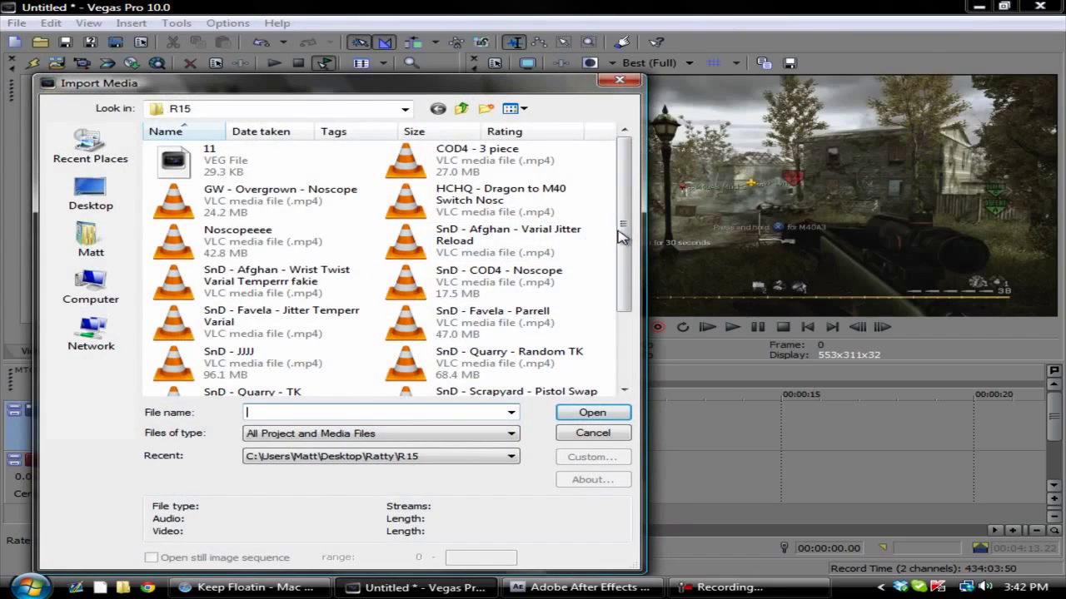
{"action": "left_click_drag", "start_coordinate": [618, 231], "coordinate": [639, 323]}
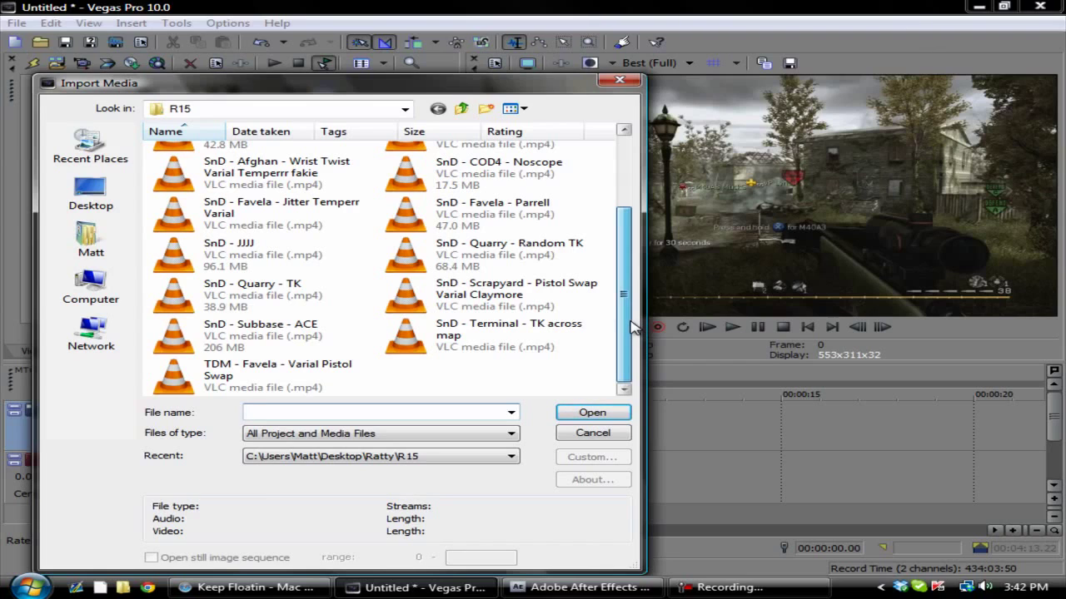
{"action": "double_click", "coordinate": [537, 299]}
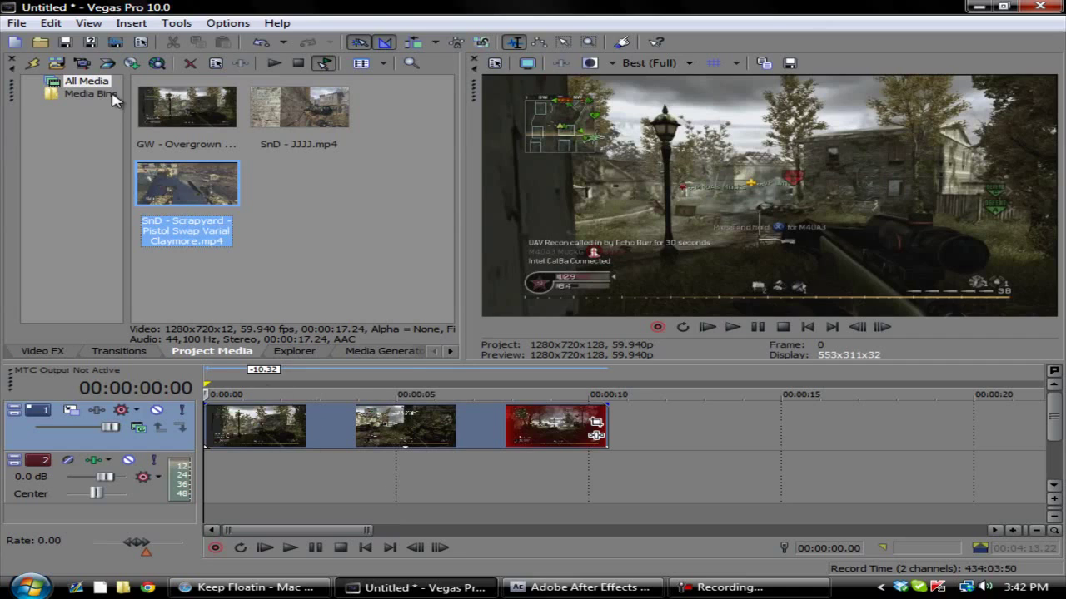
Place the SnD - JJJJ clip after the Overgrown clip on the timeline and remove the unused media from the project
{"action": "left_click_drag", "start_coordinate": [278, 96], "coordinate": [629, 433]}
{"action": "left_click", "coordinate": [37, 65]}
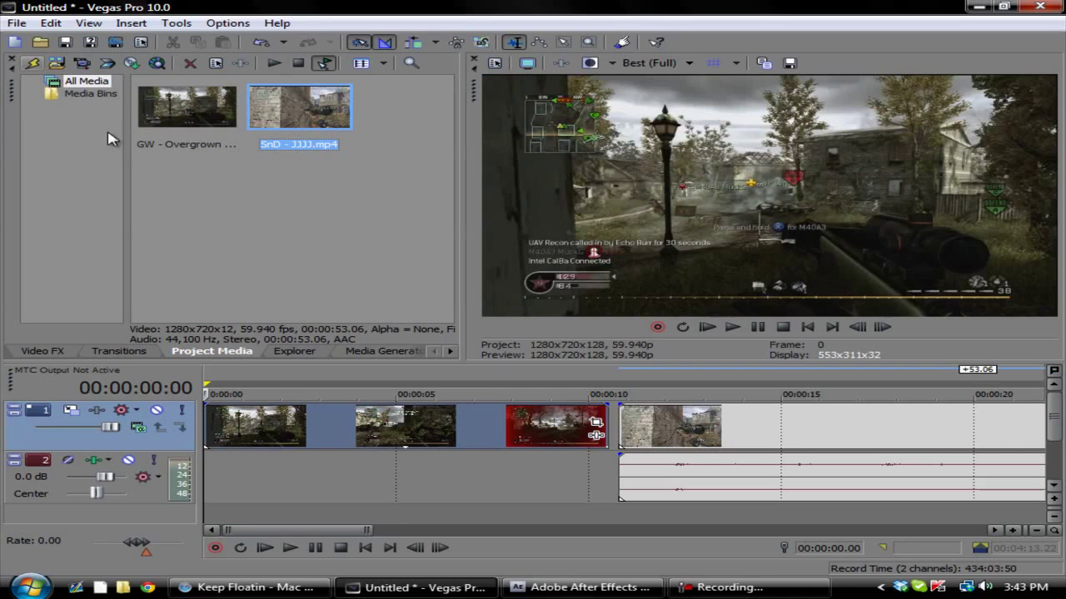
Move the SnD - JJJJ clip against the end of the Overgrown clip and delete its ungrouped audio event
{"action": "left_click_drag", "start_coordinate": [700, 418], "coordinate": [686, 425]}
{"action": "right_click", "coordinate": [667, 484]}
{"action": "mouse_move", "coordinate": [712, 406]}
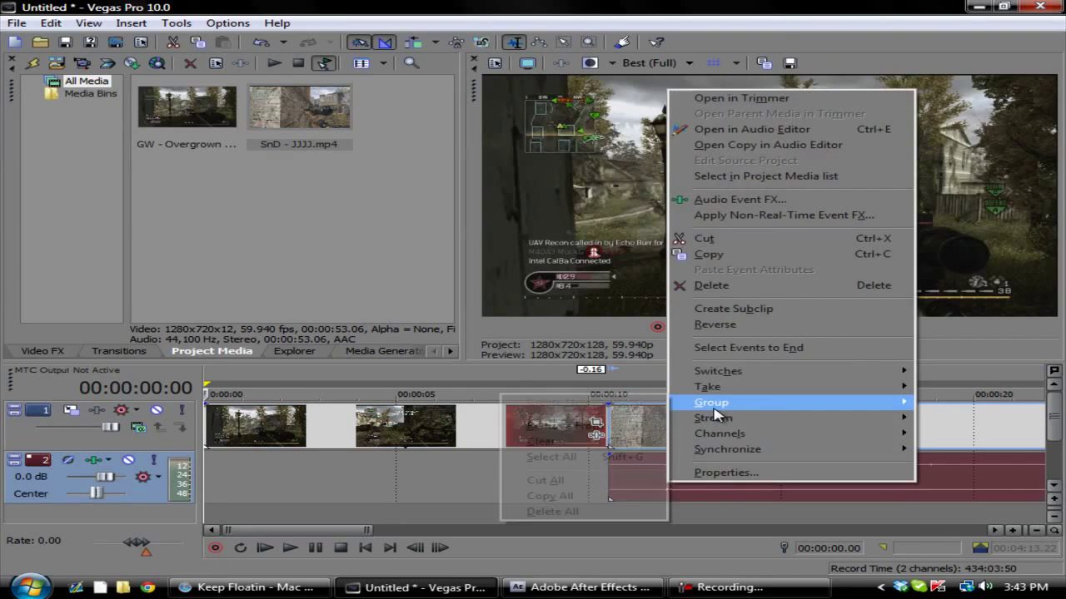
{"action": "left_click", "coordinate": [641, 425]}
{"action": "right_click", "coordinate": [681, 472]}
{"action": "left_click", "coordinate": [724, 273]}
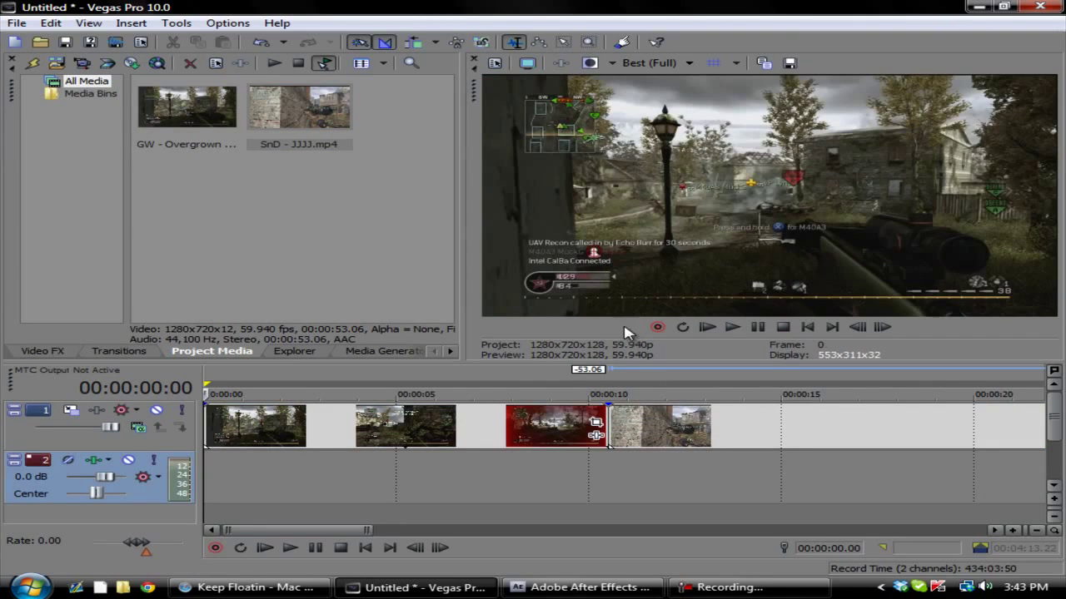
Move the Overgrown clip to about 10 seconds on the timeline, overlapping the SnD - JJJJ clip
{"action": "left_click_drag", "start_coordinate": [466, 438], "coordinate": [859, 419]}
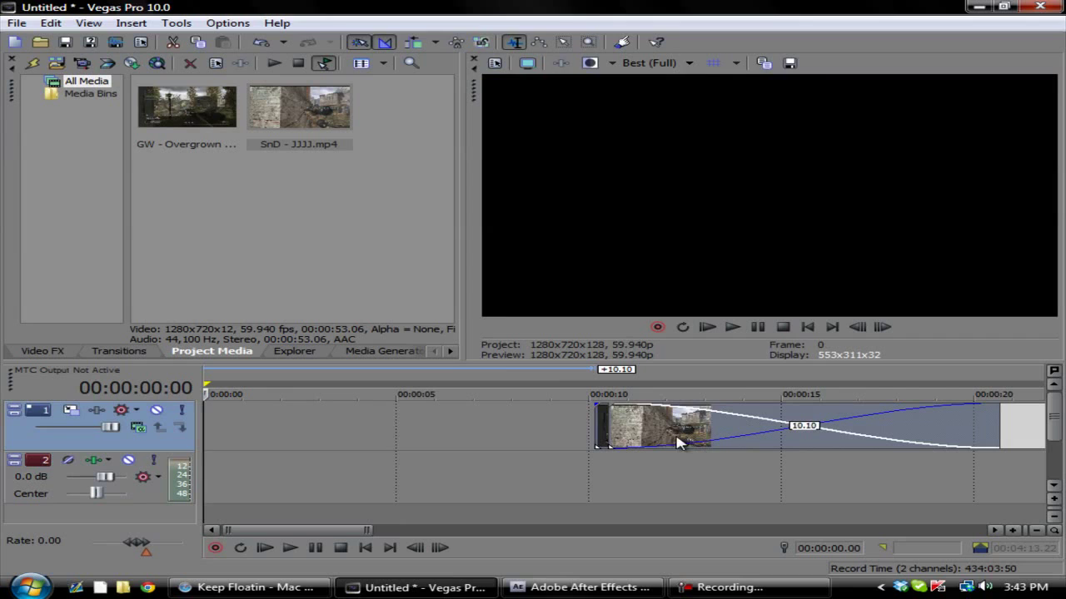
{"action": "left_click", "coordinate": [599, 424]}
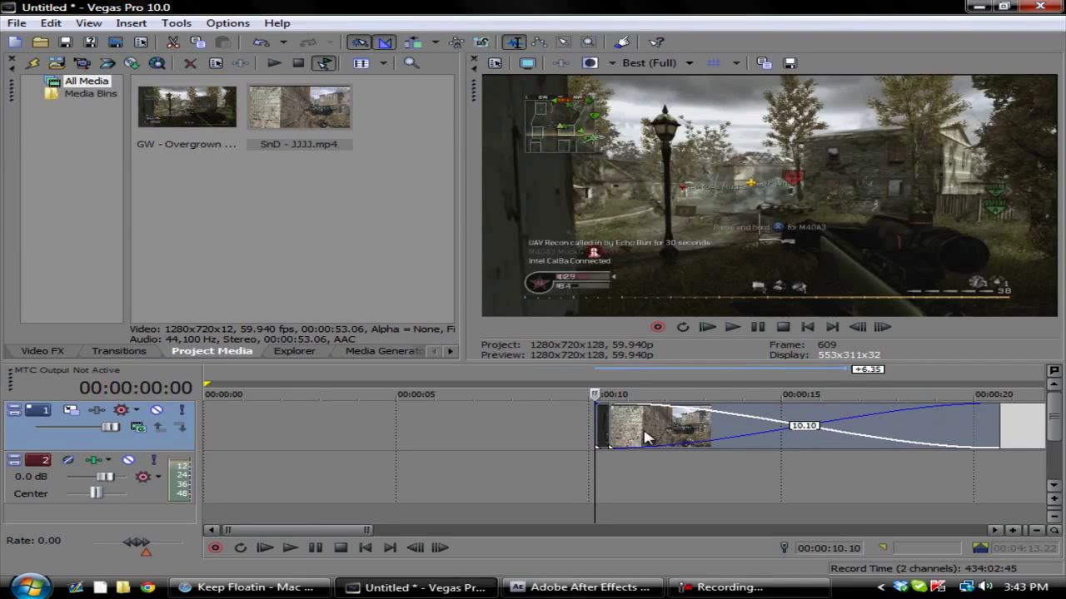
Try trimming the end of the Overgrown clip back to shorten its overlap with the SnD - JJJJ clip, and undo it
{"action": "left_click_drag", "start_coordinate": [970, 432], "coordinate": [457, 452]}
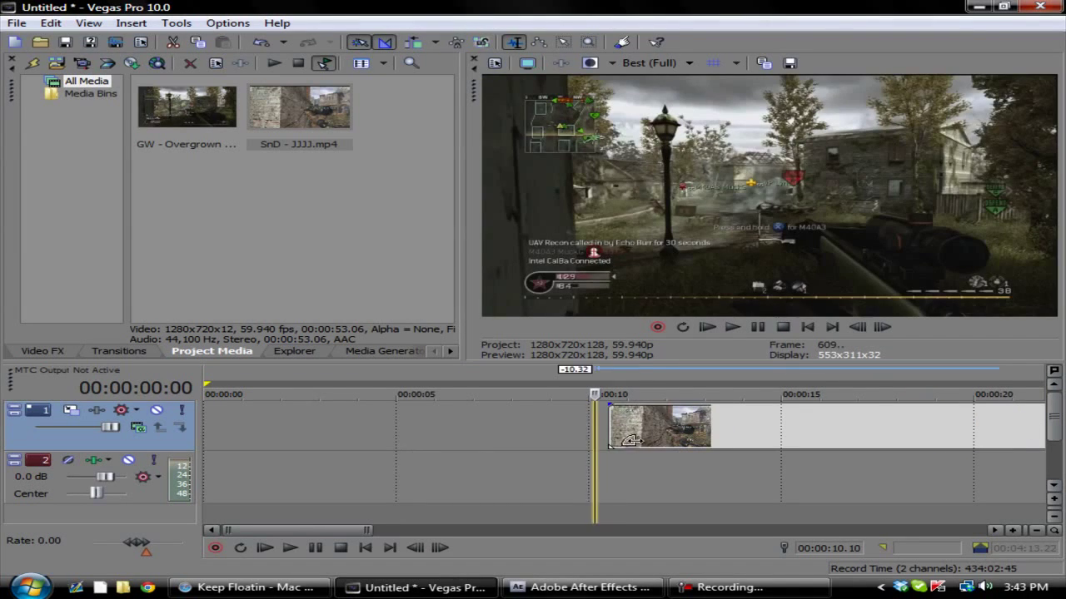
{"action": "left_click_drag", "start_coordinate": [631, 441], "coordinate": [630, 441]}
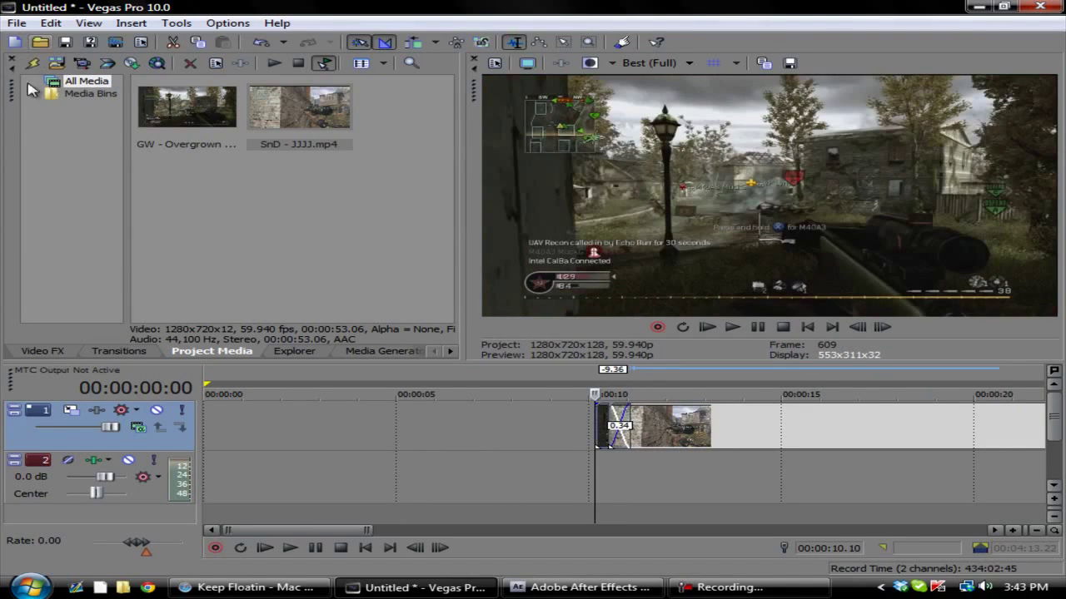
{"action": "left_click_drag", "start_coordinate": [31, 89], "coordinate": [541, 473]}
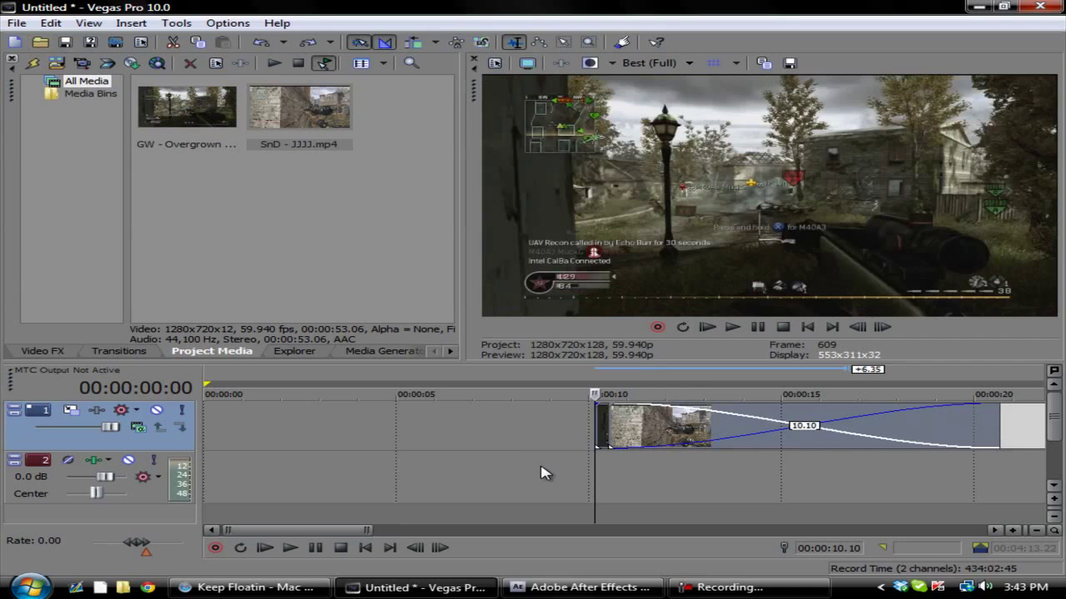
Move the SnD - JJJJ clip to the start of the timeline and the Overgrown clip to about 27 seconds
{"action": "left_click_drag", "start_coordinate": [1015, 429], "coordinate": [408, 454]}
{"action": "left_click_drag", "start_coordinate": [733, 418], "coordinate": [1037, 424]}
Play the timeline from the start and pause about 4 seconds into the SnD - JJJJ clip to mark the cut point
{"action": "left_click_drag", "start_coordinate": [372, 531], "coordinate": [309, 536]}
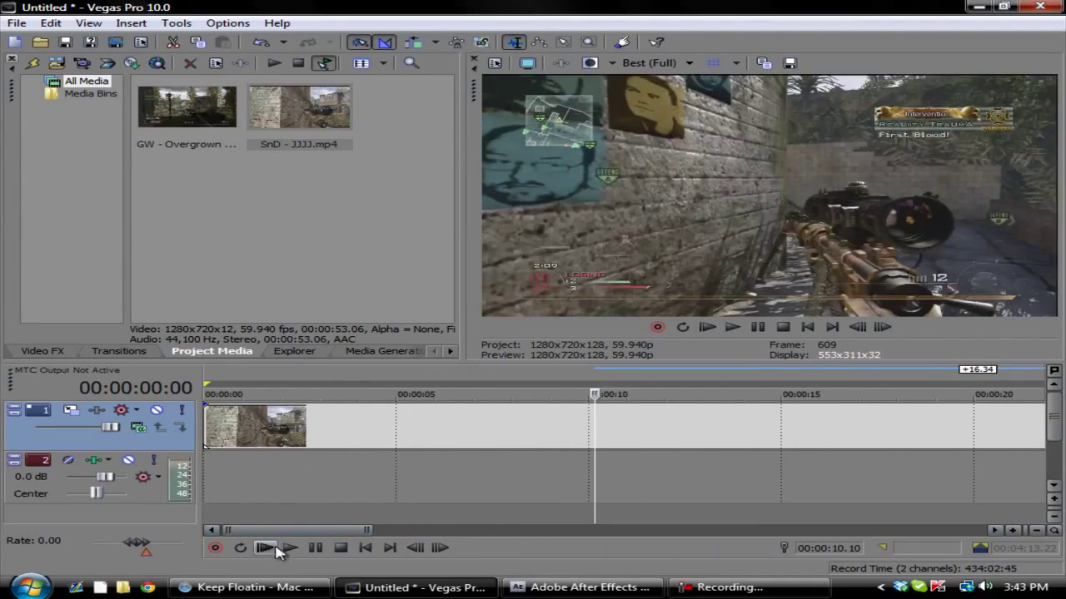
{"action": "left_click", "coordinate": [267, 548]}
{"action": "scroll", "coordinate": [300, 550], "scroll_direction": "down", "scroll_amount": 2}
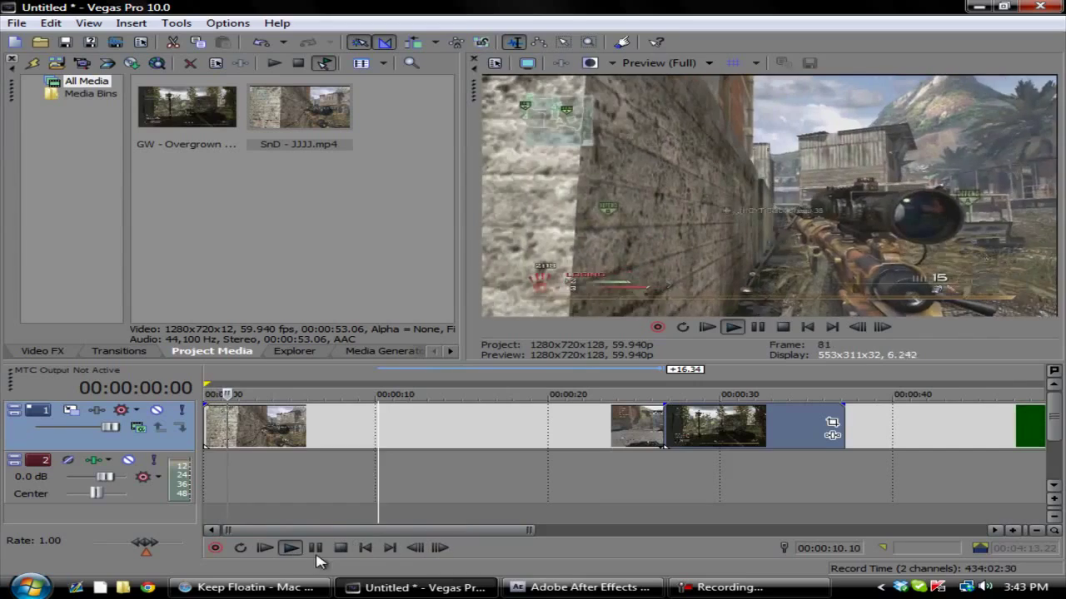
{"action": "left_click", "coordinate": [323, 554]}
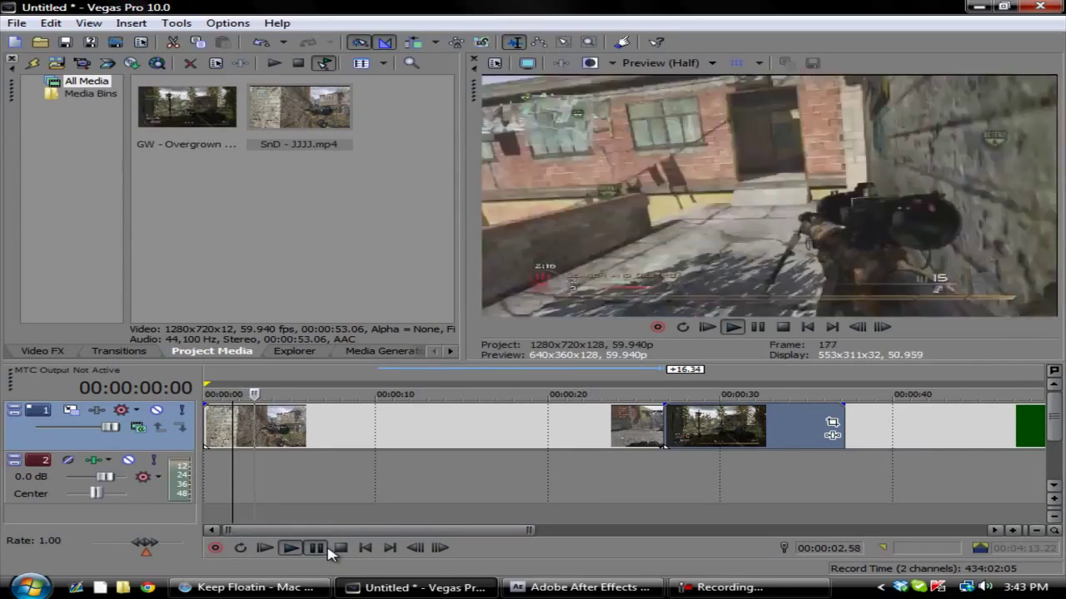
{"action": "left_click", "coordinate": [330, 551]}
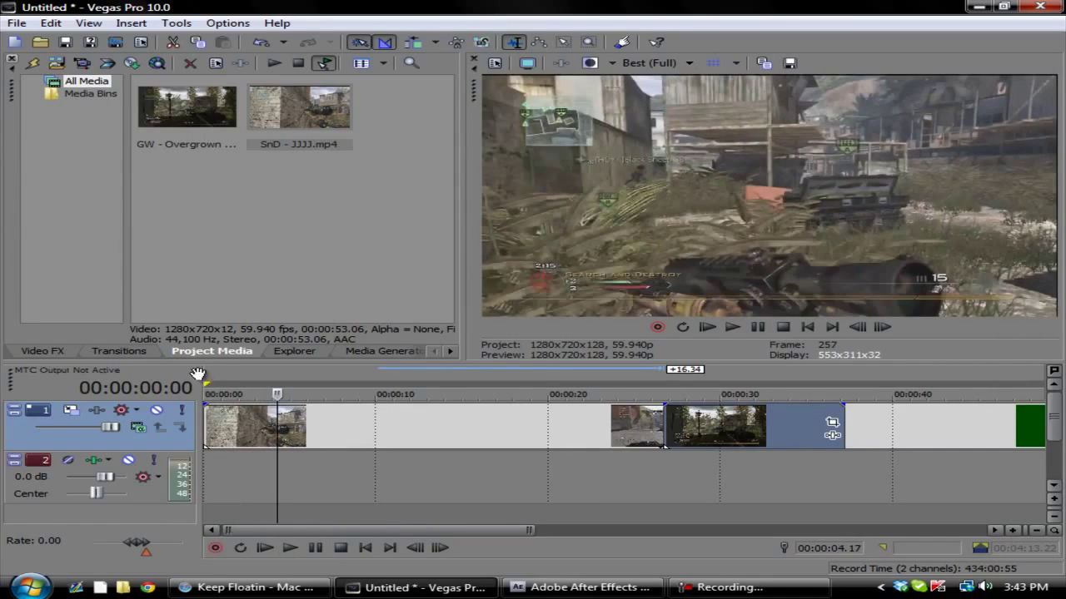
Delete the part of the SnD - JJJJ clip after the cut point and move the Overgrown clip up against its end
{"action": "right_click", "coordinate": [293, 429]}
{"action": "left_click", "coordinate": [392, 222]}
{"action": "left_click_drag", "start_coordinate": [737, 440], "coordinate": [308, 443]}
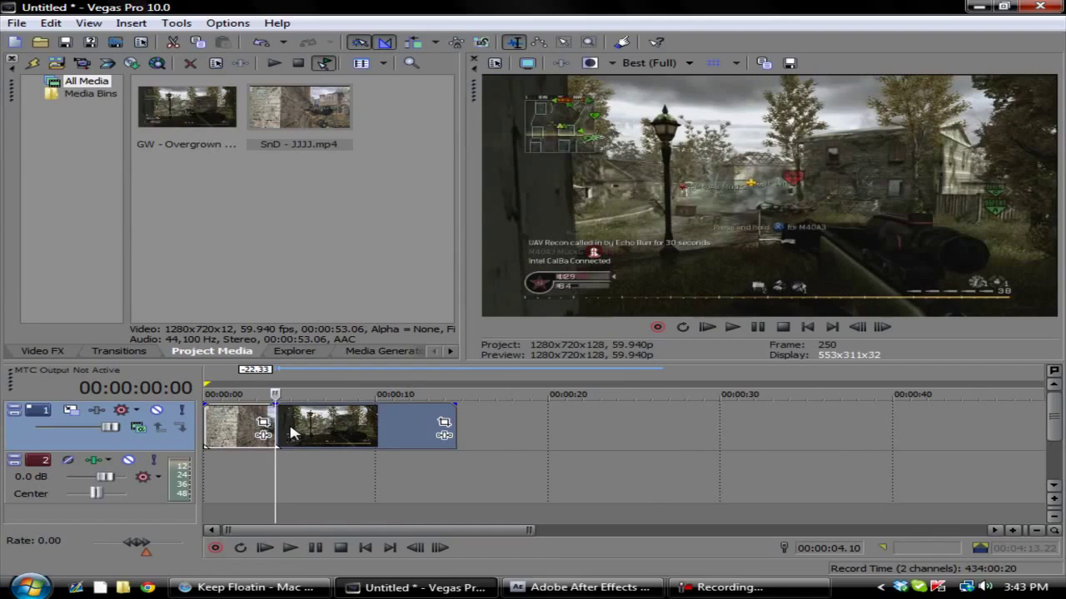
{"action": "left_click_drag", "start_coordinate": [528, 531], "coordinate": [364, 508]}
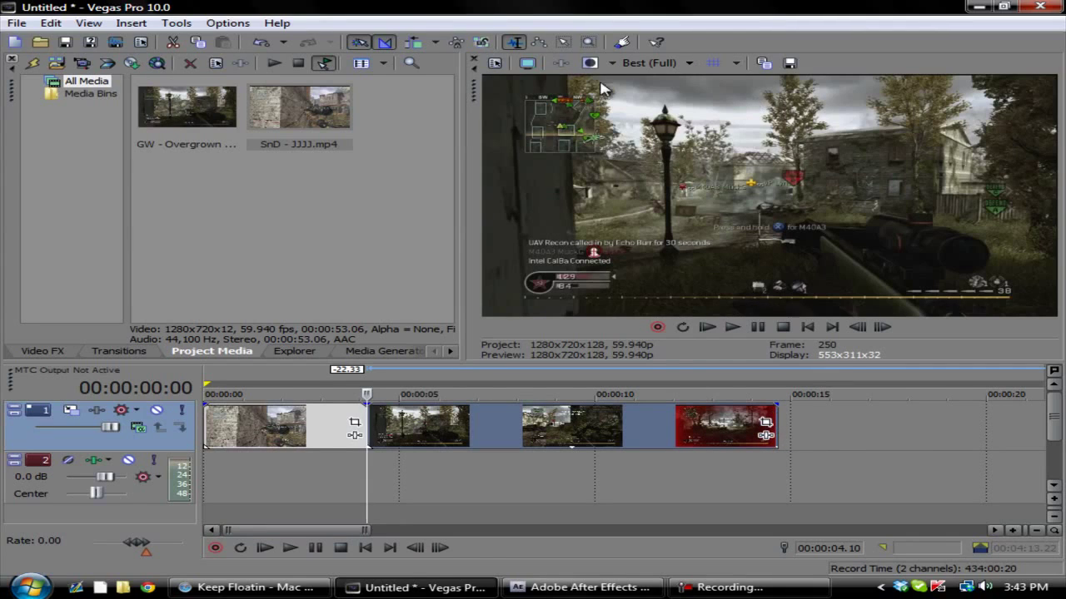
Set the preview quality to Best (Full) and save a PNG snapshot of the cut frame to the desktop as whatever2
{"action": "left_click", "coordinate": [676, 65]}
{"action": "mouse_move", "coordinate": [670, 127]}
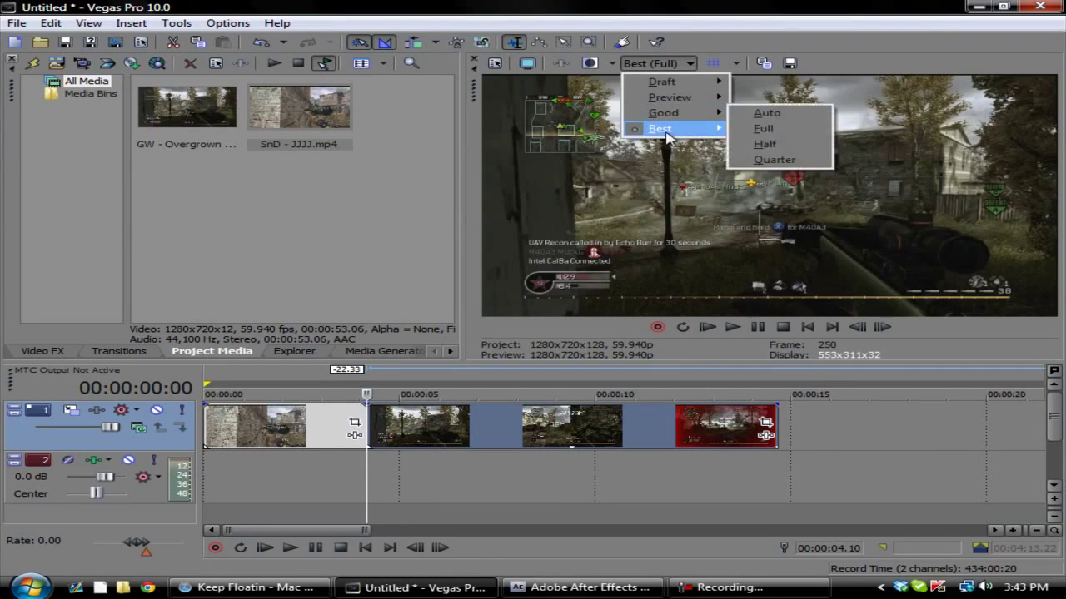
{"action": "left_click", "coordinate": [764, 126]}
{"action": "left_click", "coordinate": [789, 64]}
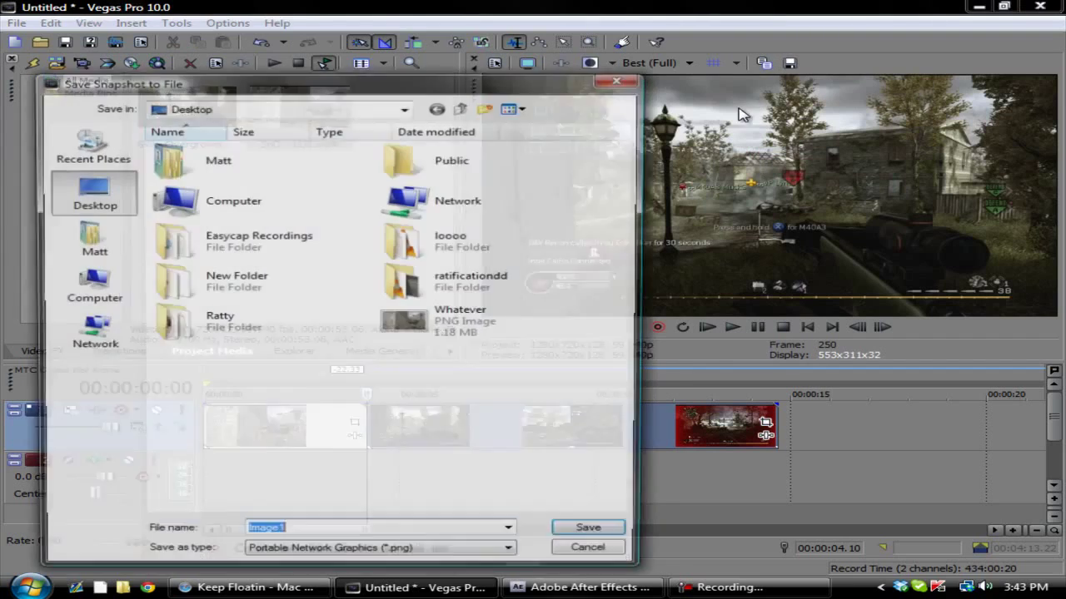
{"action": "type", "text": "what"}
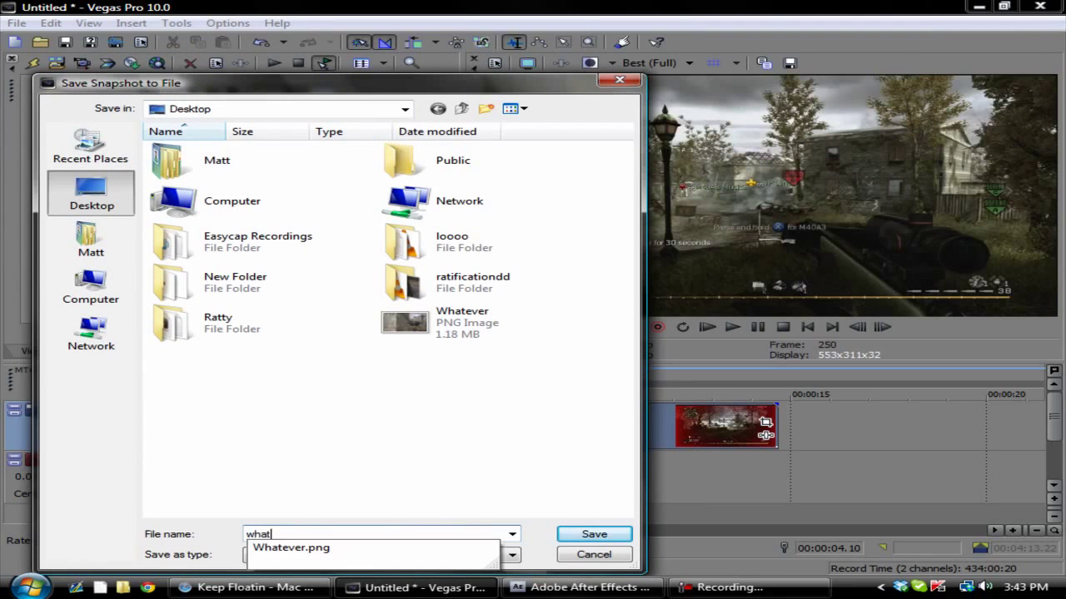
{"action": "type", "text": "ever"}
{"action": "key", "text": "Return"}
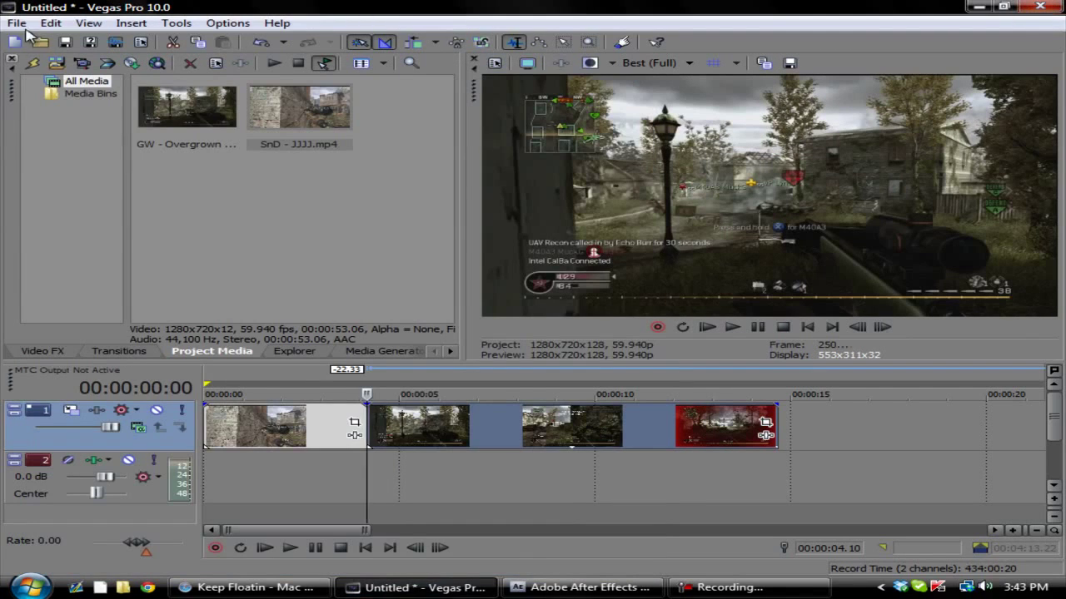
{"action": "left_click", "coordinate": [16, 22]}
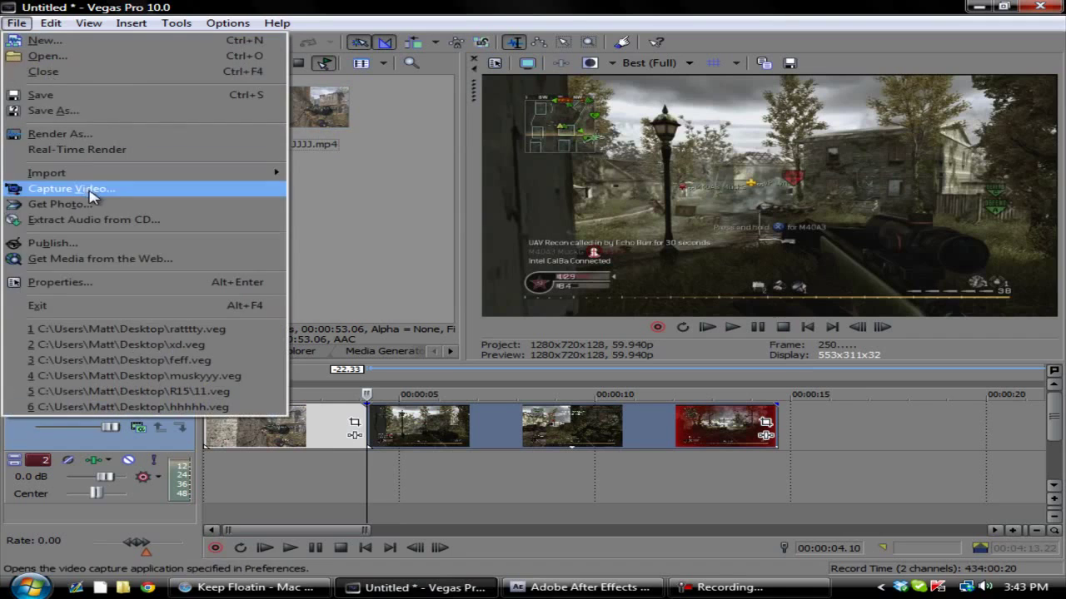
{"action": "mouse_move", "coordinate": [83, 173]}
{"action": "left_click", "coordinate": [346, 173]}
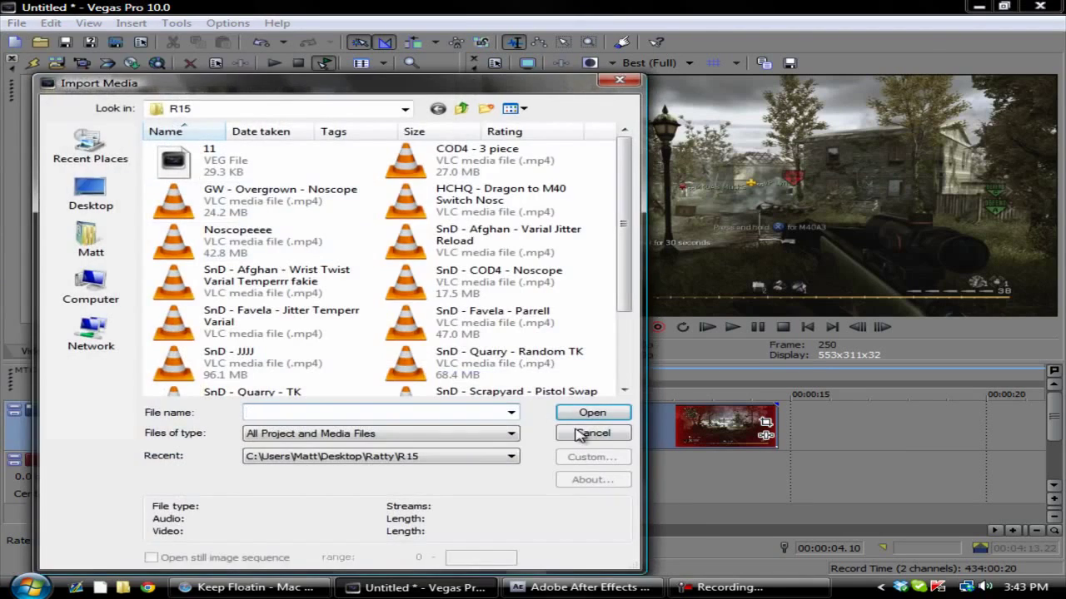
{"action": "left_click", "coordinate": [578, 432]}
Place whatever2.png on a new track above the clips at 00:00:03.08 and trim its end to the cut between the clips
{"action": "left_click", "coordinate": [161, 212]}
{"action": "left_click_drag", "start_coordinate": [356, 395], "coordinate": [333, 416]}
{"action": "left_click", "coordinate": [389, 411]}
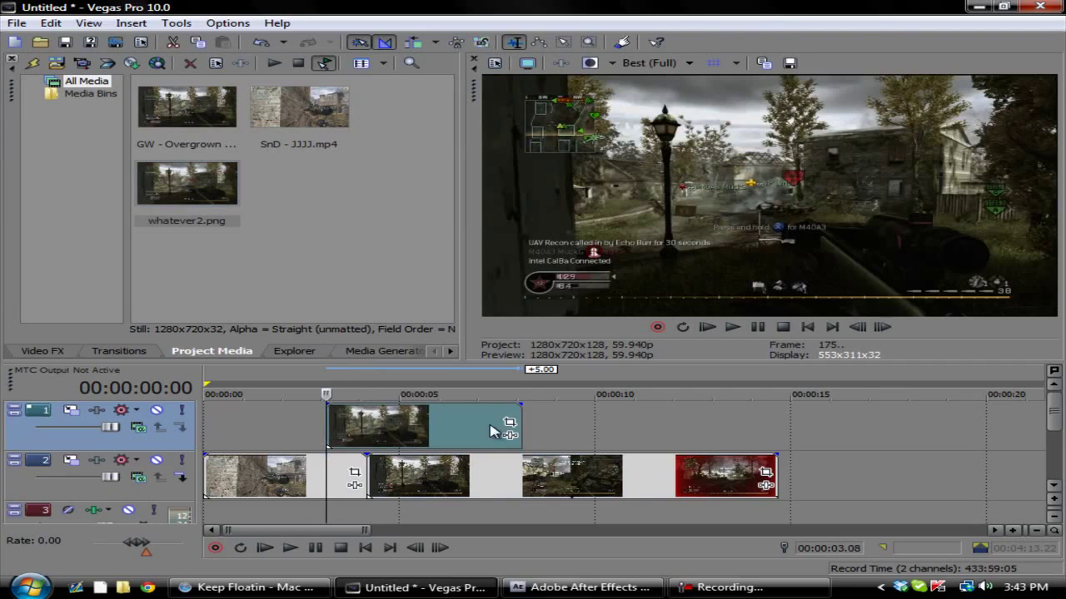
{"action": "left_click_drag", "start_coordinate": [520, 429], "coordinate": [320, 425]}
Apply the Mask preset of the Brightness and Contrast effect to the whatever2 still and close its effect settings
{"action": "left_click", "coordinate": [43, 350]}
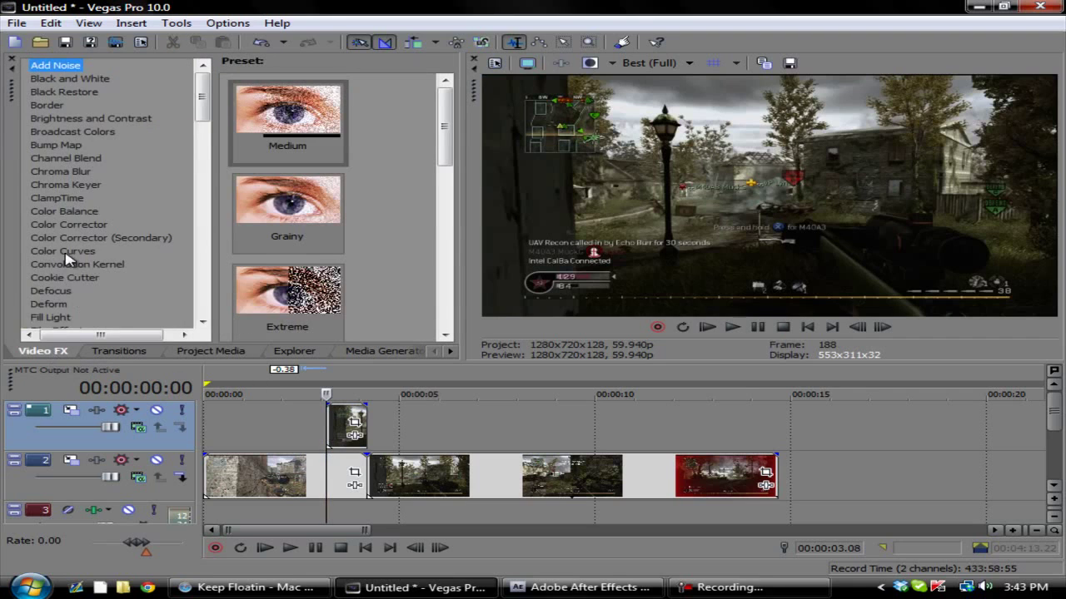
{"action": "scroll", "coordinate": [70, 260], "scroll_direction": "down", "scroll_amount": 10}
{"action": "scroll", "coordinate": [70, 243], "scroll_direction": "up", "scroll_amount": 10}
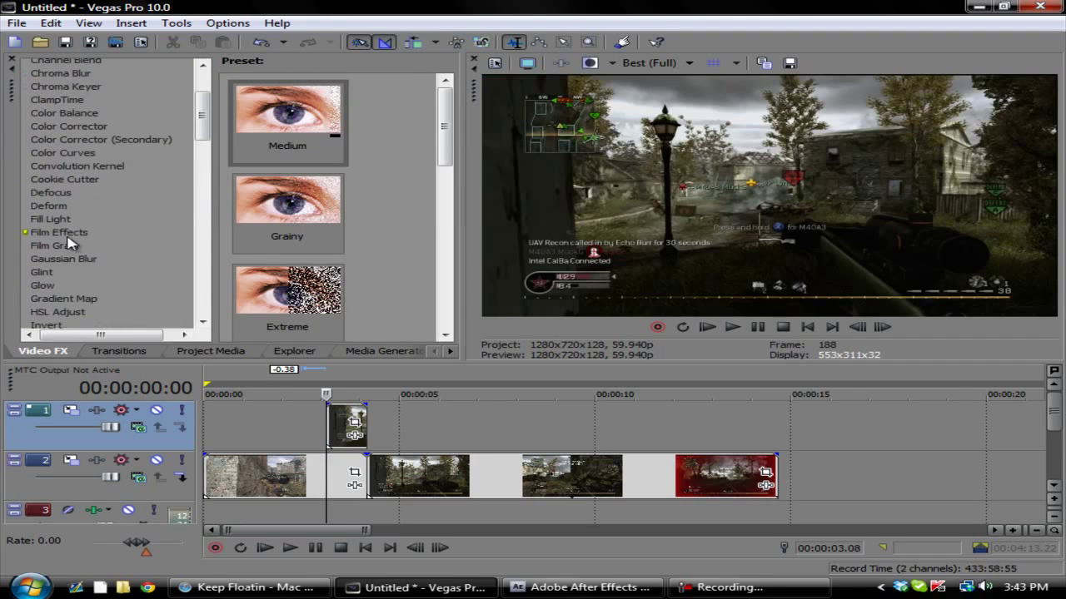
{"action": "scroll", "coordinate": [80, 140], "scroll_direction": "up", "scroll_amount": 3}
{"action": "left_click", "coordinate": [75, 122]}
{"action": "left_click_drag", "start_coordinate": [446, 103], "coordinate": [434, 317]}
{"action": "left_click_drag", "start_coordinate": [271, 223], "coordinate": [350, 432]}
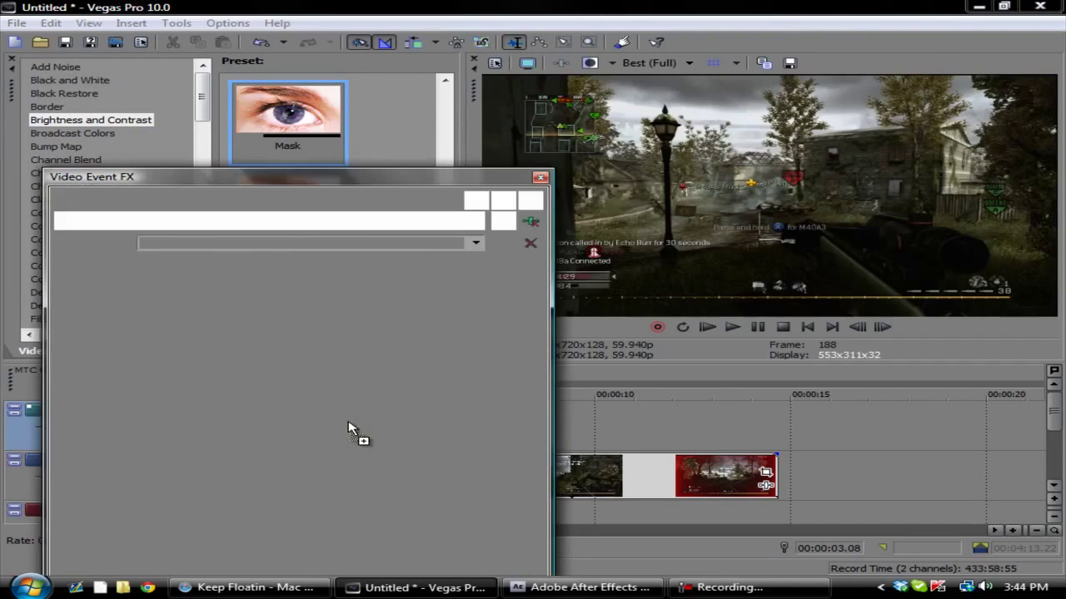
{"action": "left_click", "coordinate": [539, 178]}
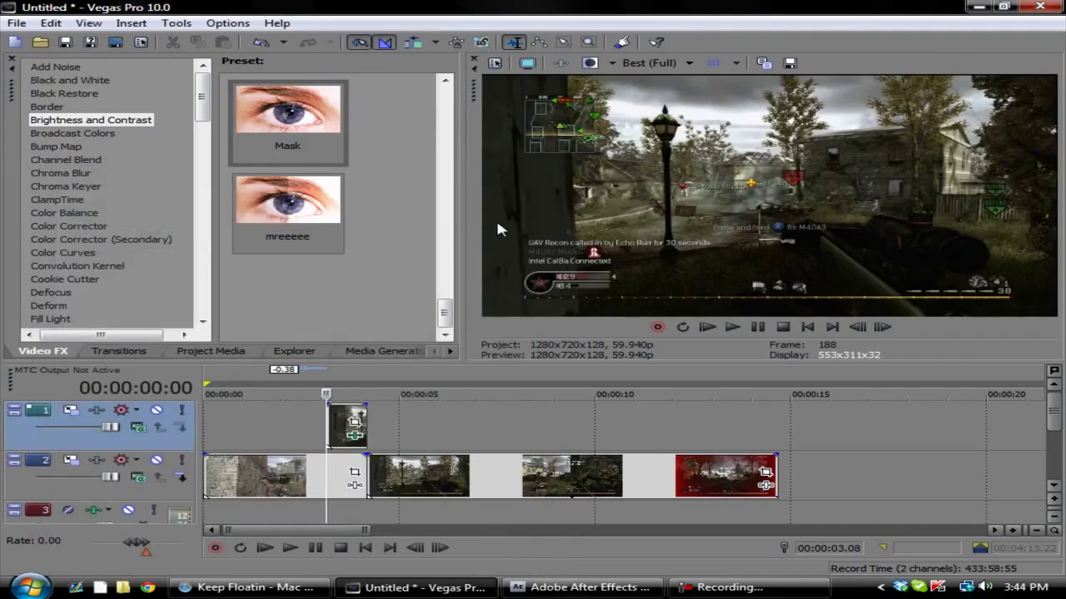
Open the pan/crop settings of the whatever2 still and enable its mask
{"action": "left_click", "coordinate": [356, 428]}
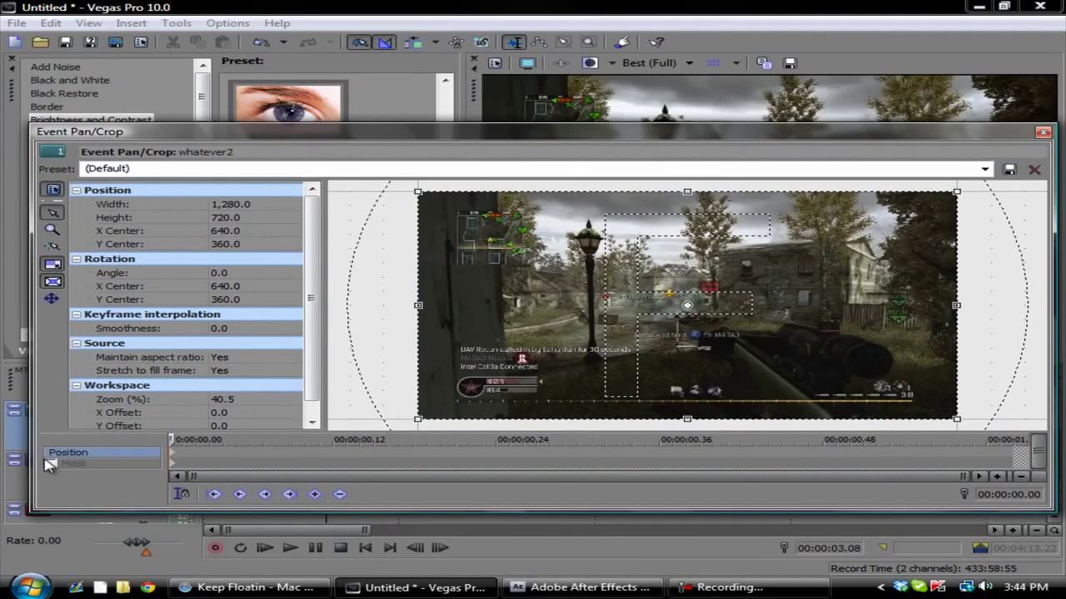
{"action": "left_click", "coordinate": [50, 466]}
{"action": "left_click_drag", "start_coordinate": [675, 135], "coordinate": [510, 129]}
{"action": "scroll", "coordinate": [598, 287], "scroll_direction": "up", "scroll_amount": 5}
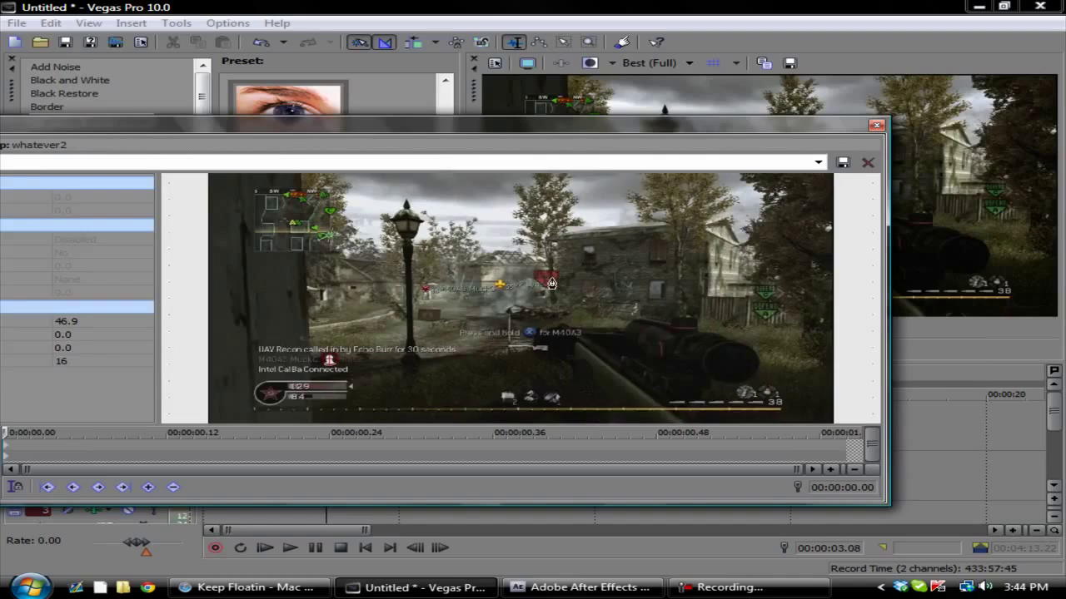
{"action": "scroll", "coordinate": [672, 293], "scroll_direction": "up", "scroll_amount": 1}
{"action": "scroll", "coordinate": [676, 297], "scroll_direction": "down", "scroll_amount": 5}
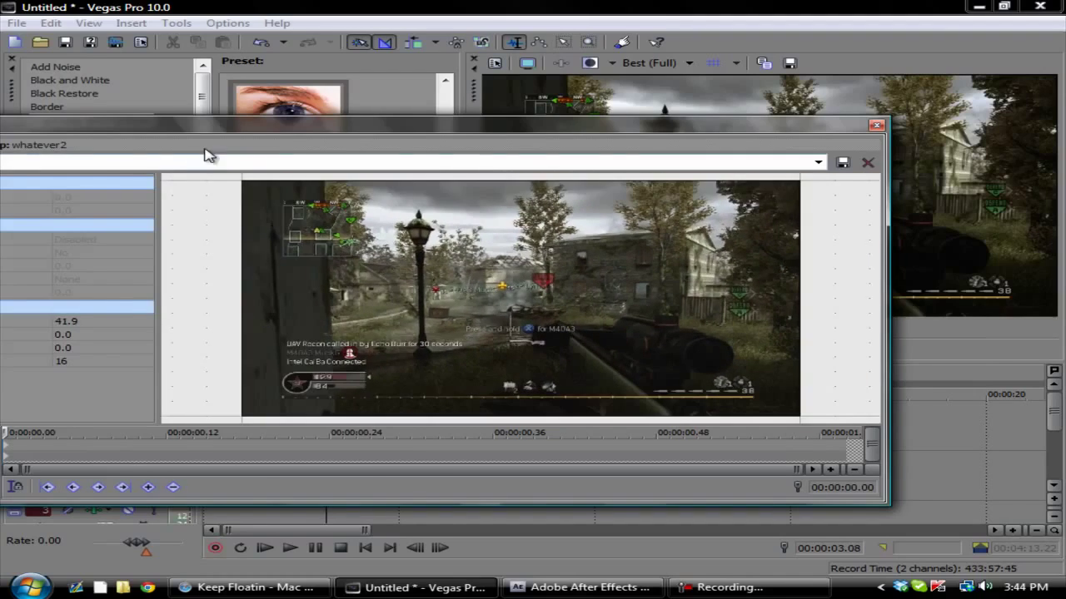
Draw a closed four-point mask around the light-coloured window of the stone building in the still
{"action": "left_click_drag", "start_coordinate": [190, 131], "coordinate": [158, 155]}
{"action": "scroll", "coordinate": [462, 350], "scroll_direction": "up", "scroll_amount": 5}
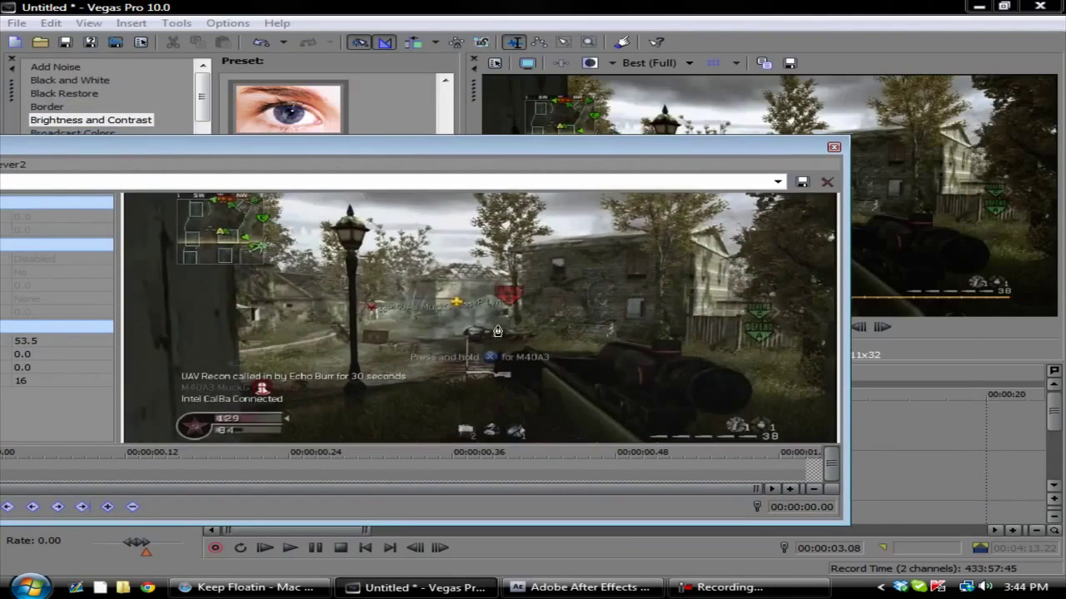
{"action": "left_click_drag", "start_coordinate": [541, 147], "coordinate": [861, 124]}
{"action": "scroll", "coordinate": [554, 300], "scroll_direction": "up", "scroll_amount": 5}
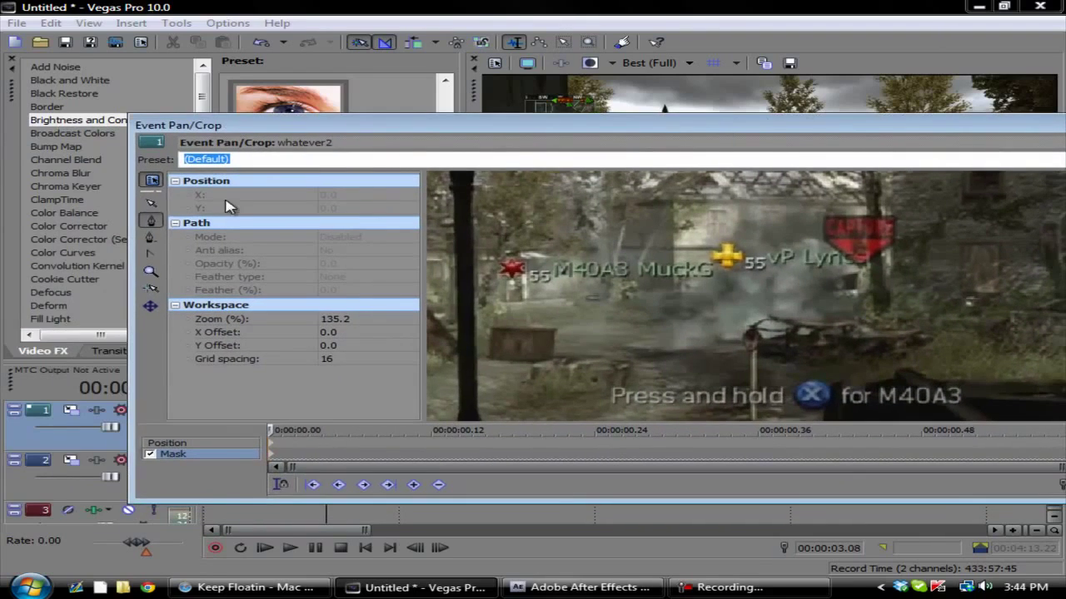
{"action": "double_click", "coordinate": [521, 123]}
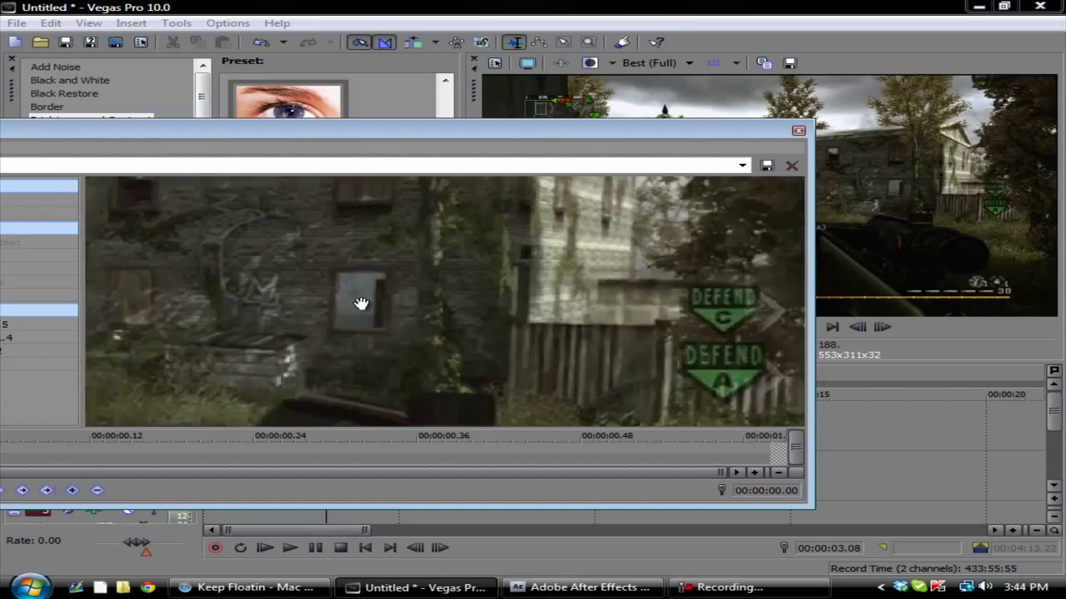
{"action": "scroll", "coordinate": [364, 310], "scroll_direction": "up", "scroll_amount": 4}
{"action": "left_click_drag", "start_coordinate": [369, 326], "coordinate": [500, 294]}
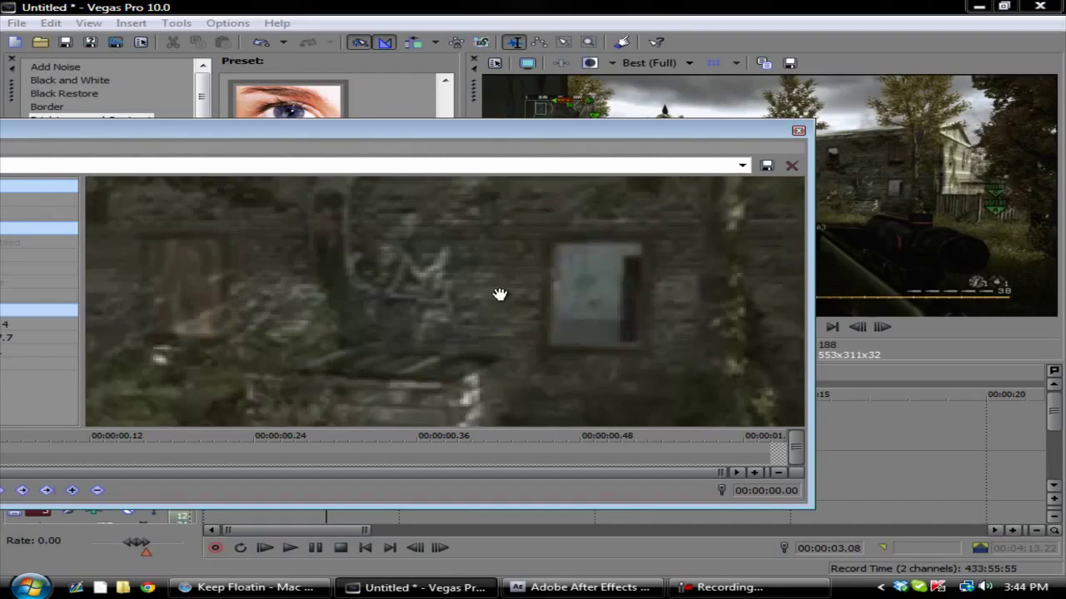
{"action": "scroll", "coordinate": [499, 294], "scroll_direction": "down", "scroll_amount": 1}
{"action": "left_click_drag", "start_coordinate": [456, 130], "coordinate": [628, 114]}
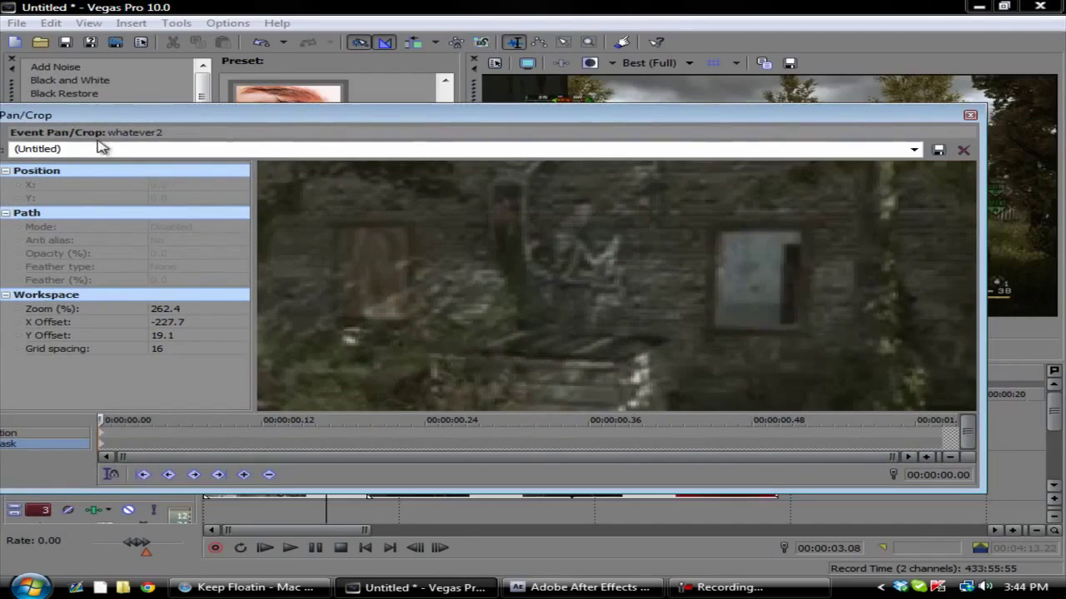
{"action": "left_click_drag", "start_coordinate": [149, 121], "coordinate": [223, 123]}
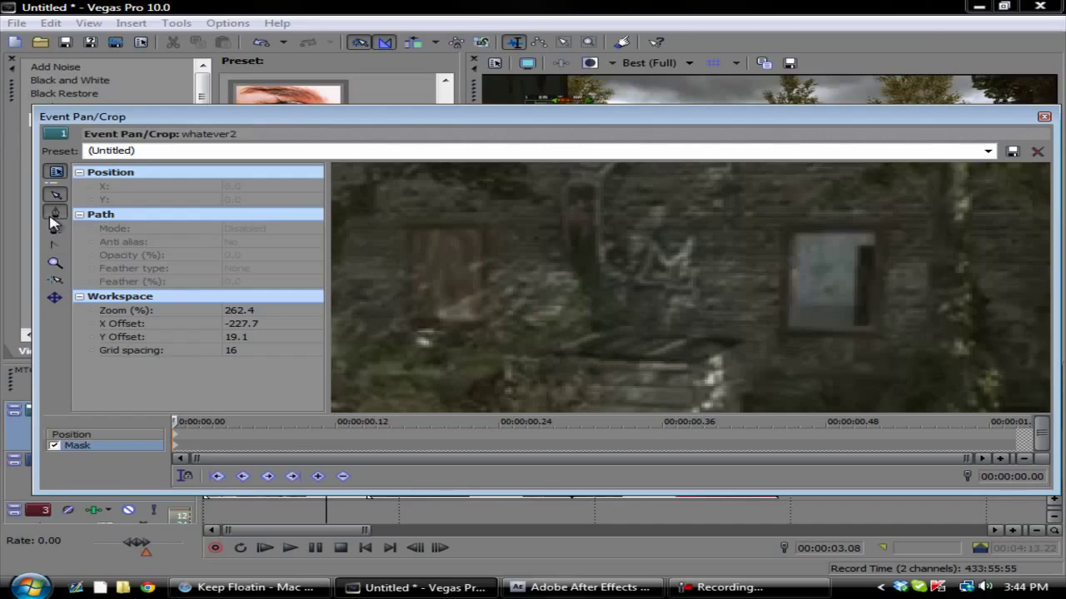
{"action": "left_click", "coordinate": [794, 327]}
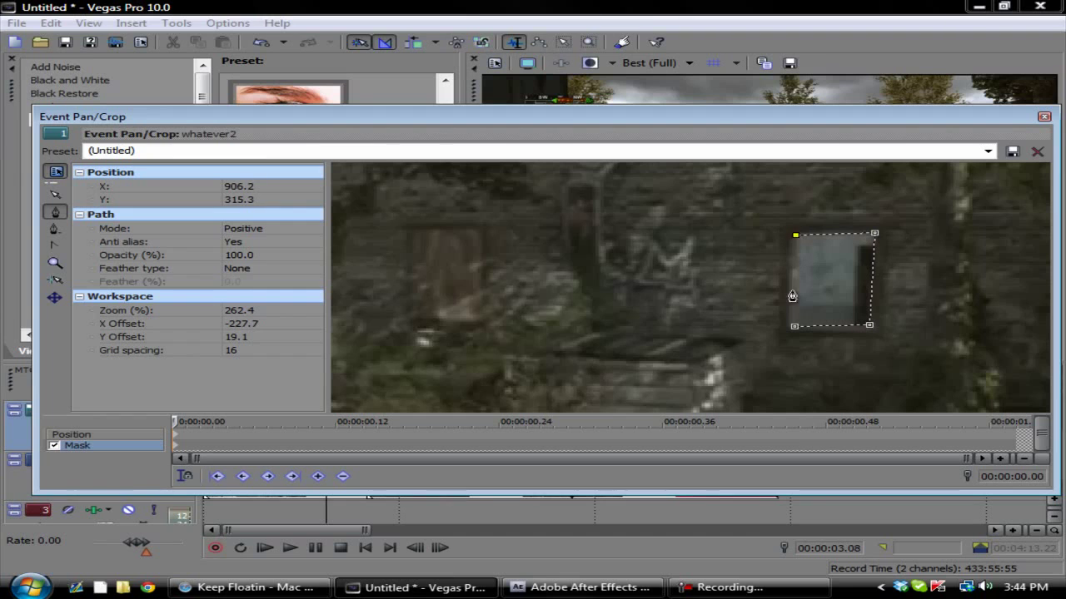
{"action": "left_click", "coordinate": [795, 327]}
{"action": "mouse_move", "coordinate": [774, 123]}
{"action": "left_mouse_down"}
{"action": "mouse_move", "coordinate": [707, 374]}
{"action": "mouse_move", "coordinate": [757, 133]}
{"action": "mouse_move", "coordinate": [776, 141]}
{"action": "left_mouse_up"}
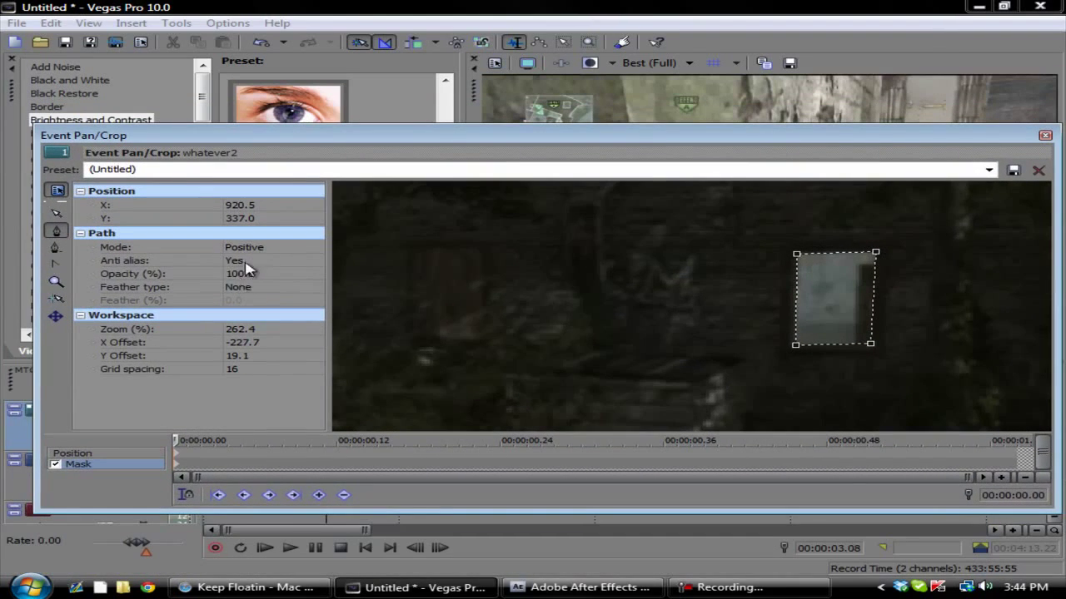
Set the window mask's path mode to Negative and check the cut-out in the preview
{"action": "left_click", "coordinate": [250, 248]}
{"action": "left_click", "coordinate": [263, 275]}
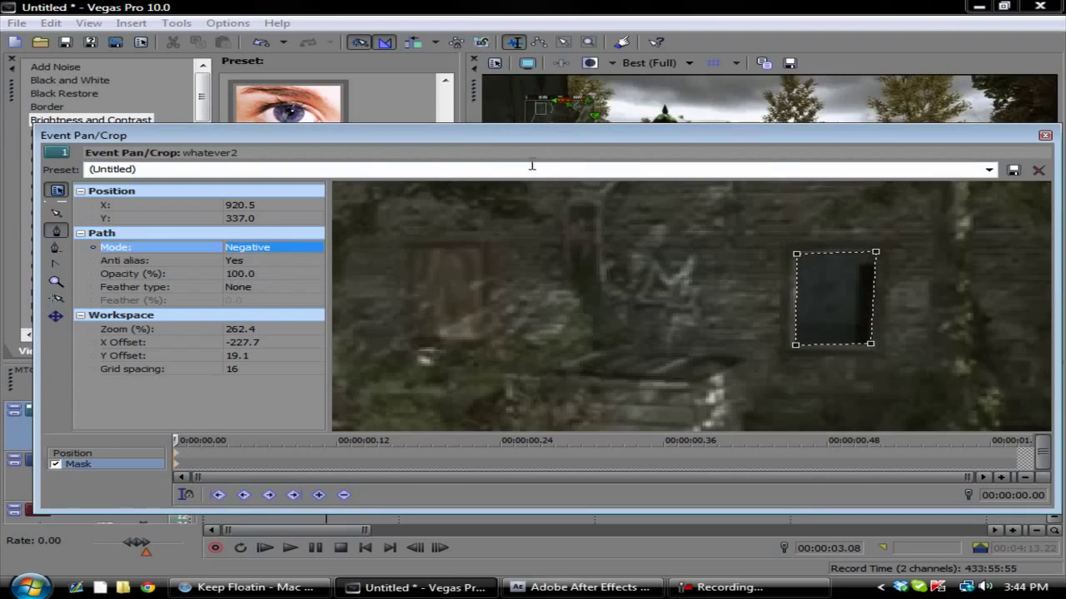
{"action": "left_click_drag", "start_coordinate": [499, 140], "coordinate": [474, 335]}
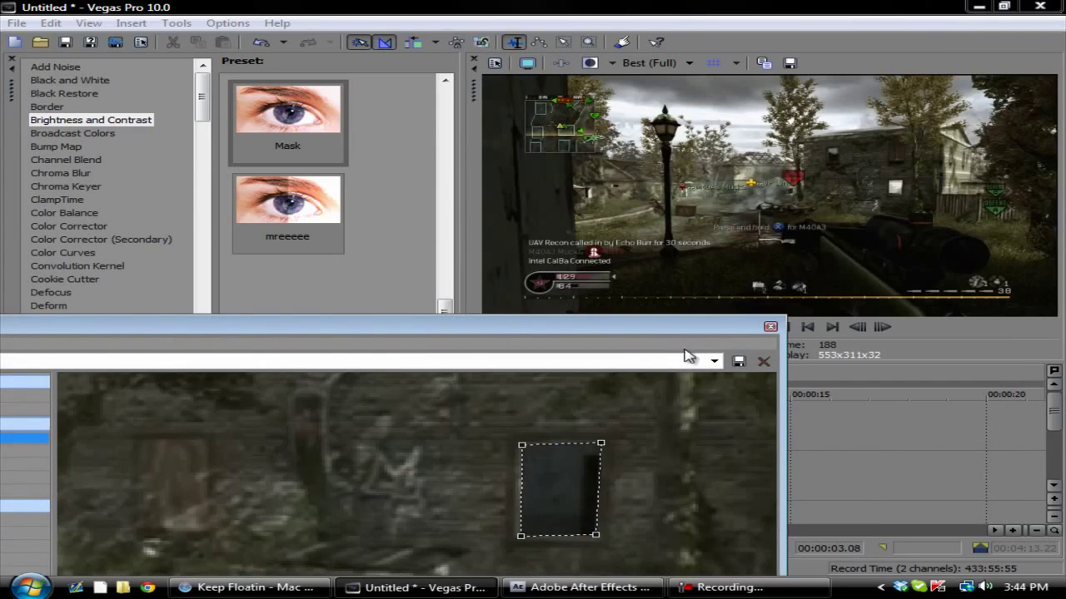
{"action": "left_click_drag", "start_coordinate": [723, 332], "coordinate": [716, 303]}
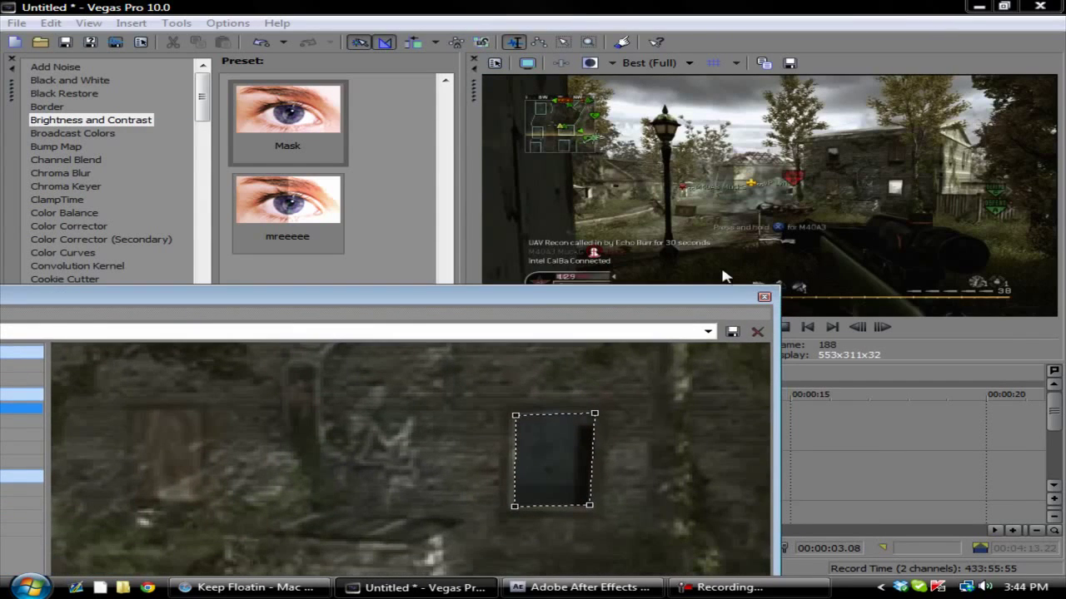
Switch to the still's position settings, shrink the crop frame and move it towards the building's masked window
{"action": "left_click_drag", "start_coordinate": [631, 297], "coordinate": [897, 133]}
{"action": "left_click", "coordinate": [117, 450]}
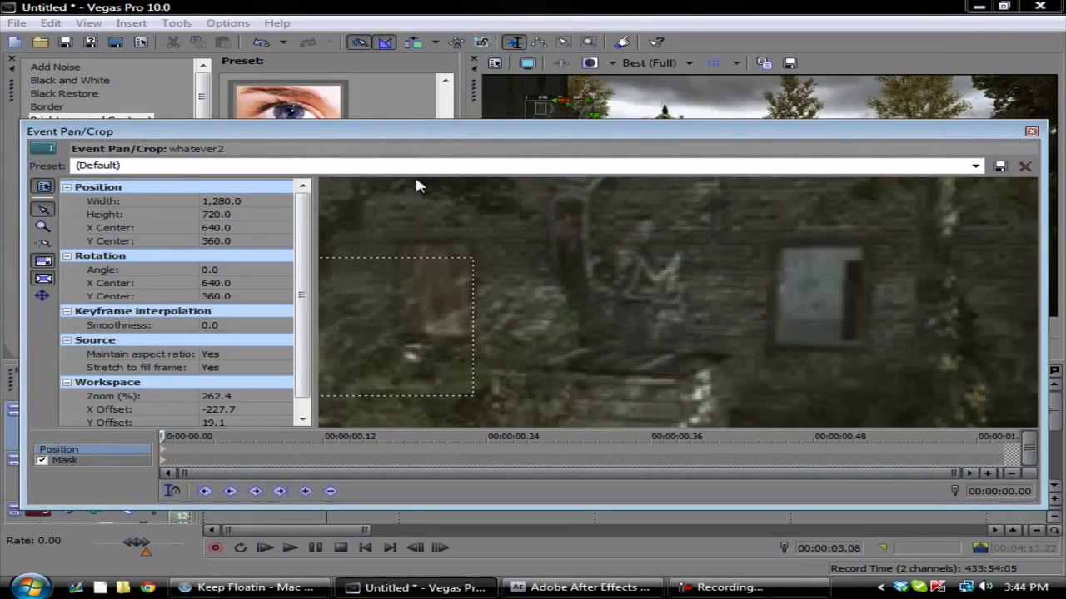
{"action": "left_click_drag", "start_coordinate": [433, 129], "coordinate": [295, 126]}
{"action": "scroll", "coordinate": [374, 278], "scroll_direction": "down", "scroll_amount": 10}
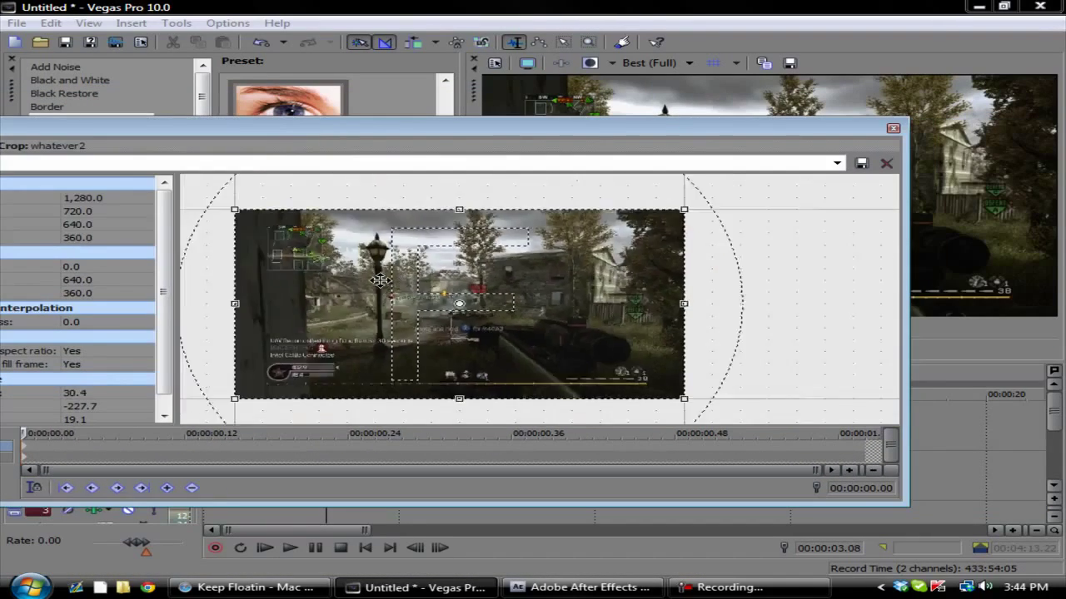
{"action": "scroll", "coordinate": [379, 280], "scroll_direction": "down", "scroll_amount": 3}
{"action": "left_click_drag", "start_coordinate": [479, 150], "coordinate": [329, 189]}
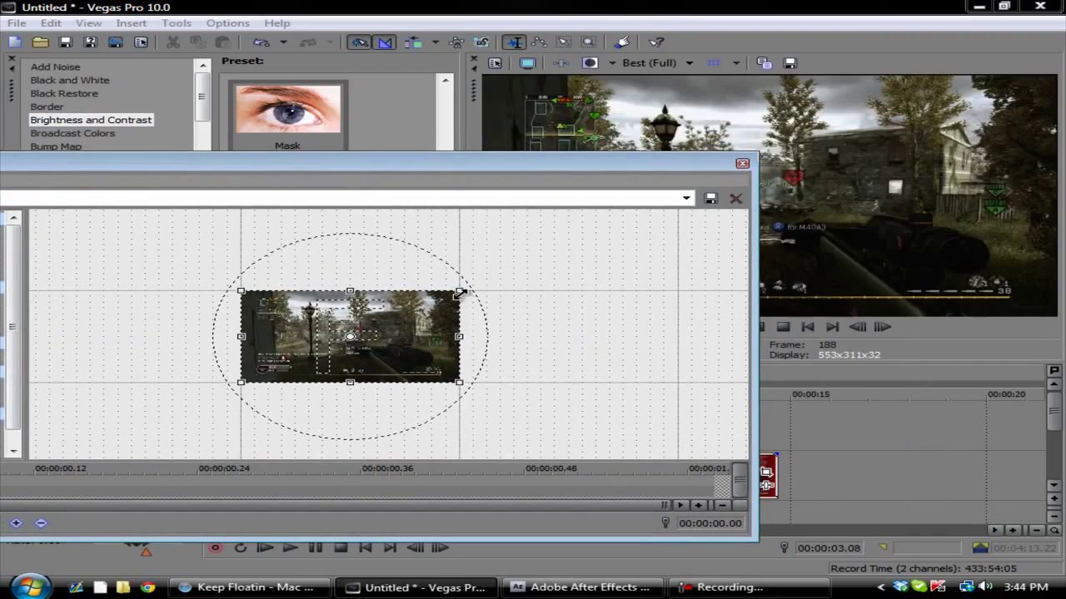
{"action": "left_click_drag", "start_coordinate": [460, 294], "coordinate": [402, 293]}
{"action": "left_click_drag", "start_coordinate": [387, 351], "coordinate": [407, 343]}
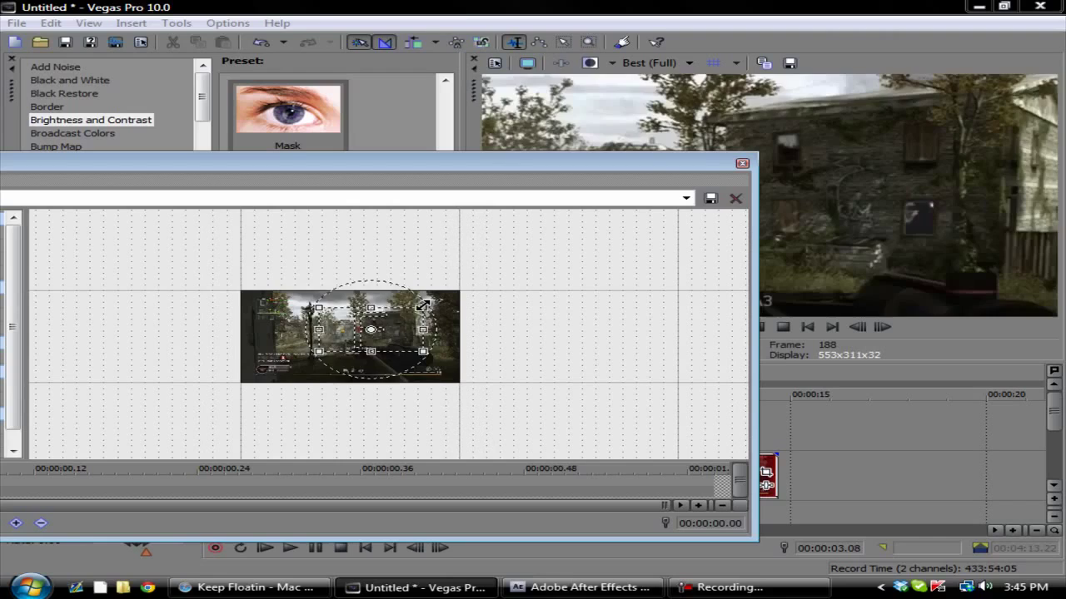
{"action": "left_click_drag", "start_coordinate": [423, 306], "coordinate": [398, 333]}
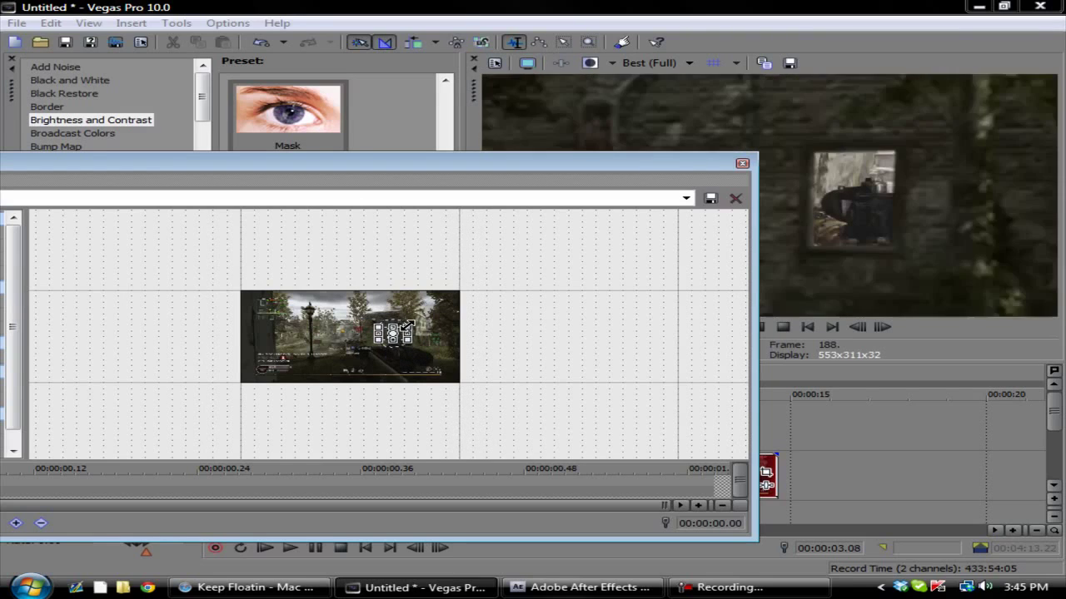
Centre the crop frame on the masked window, shrink it until it fits inside the opening, and close the pan/crop settings
{"action": "scroll", "coordinate": [412, 329], "scroll_direction": "up", "scroll_amount": 5}
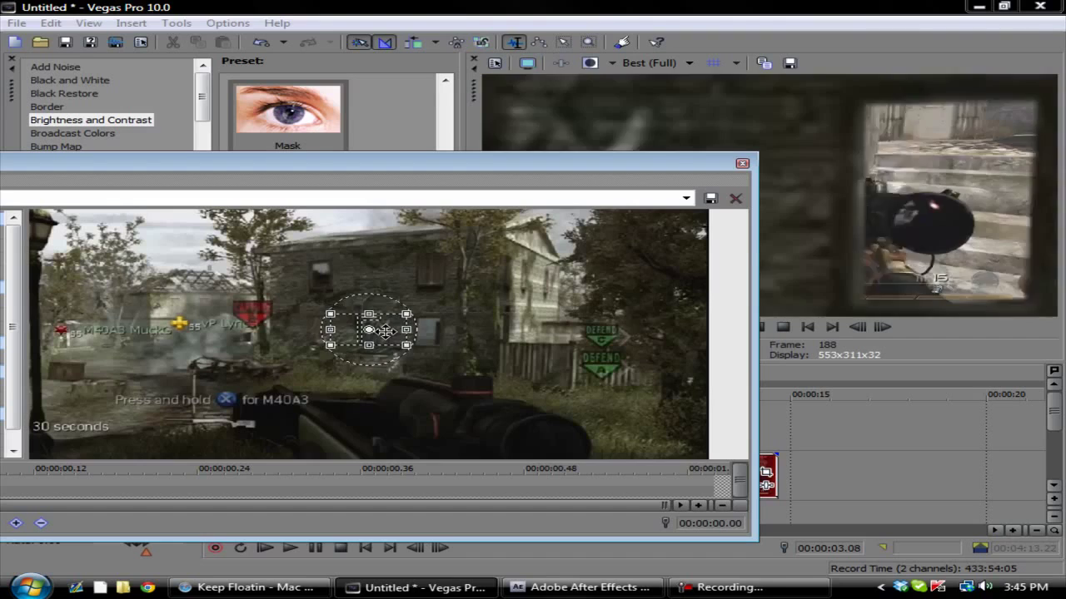
{"action": "left_click_drag", "start_coordinate": [385, 330], "coordinate": [452, 336]}
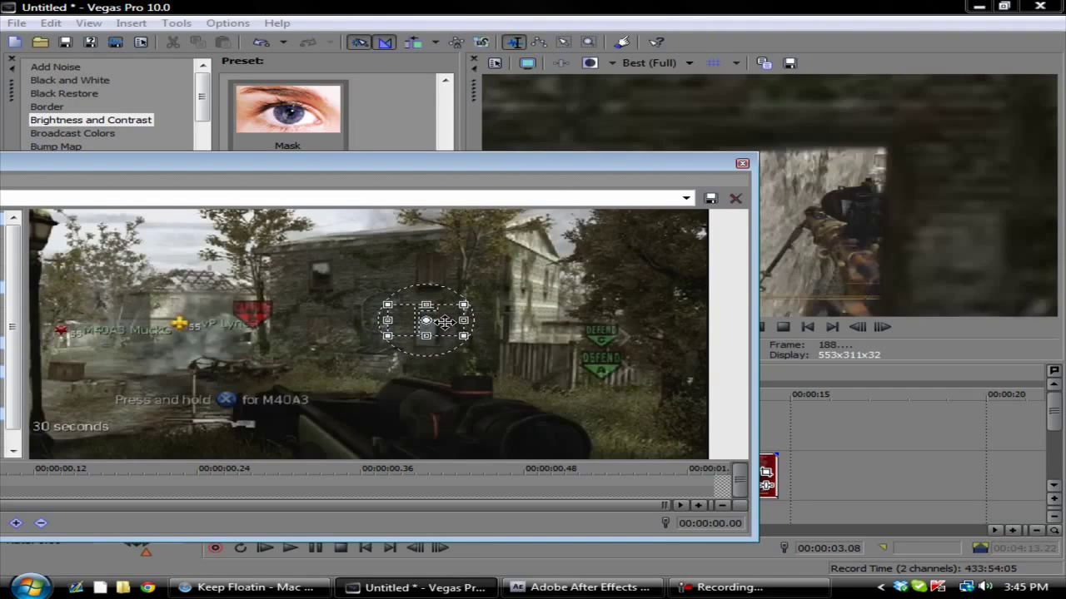
{"action": "mouse_move", "coordinate": [444, 323]}
{"action": "left_mouse_down"}
{"action": "mouse_move", "coordinate": [445, 333]}
{"action": "mouse_move", "coordinate": [426, 317]}
{"action": "left_mouse_up"}
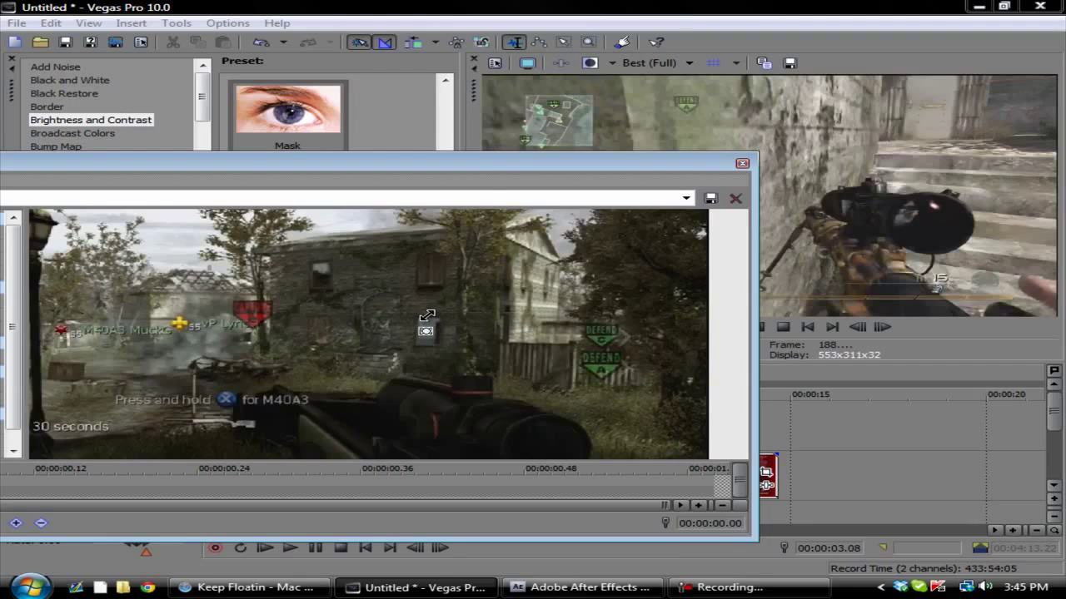
{"action": "left_click_drag", "start_coordinate": [475, 154], "coordinate": [420, 202]}
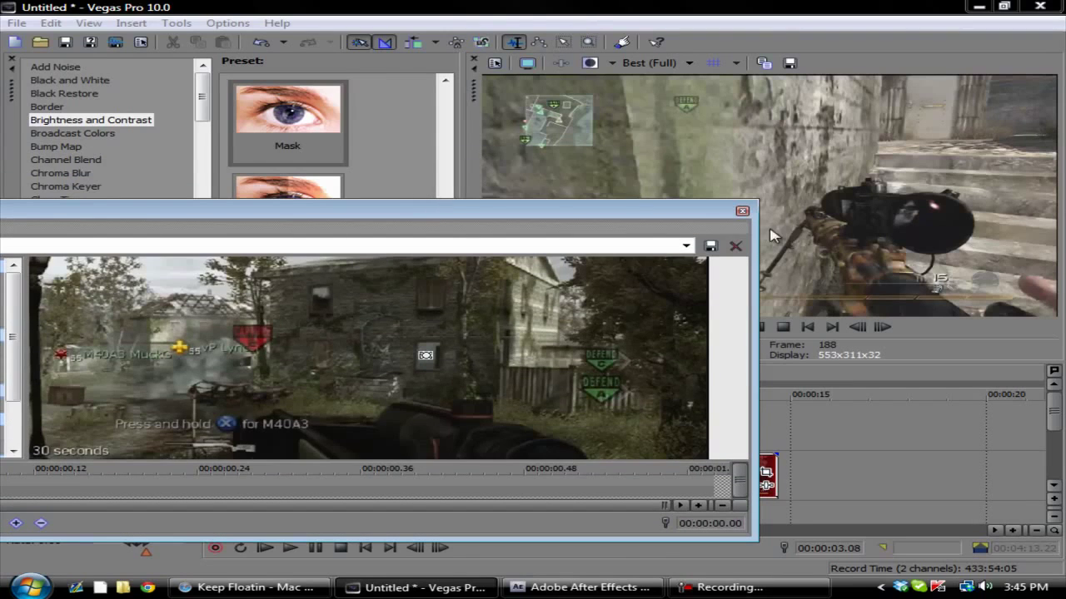
{"action": "left_click", "coordinate": [742, 212]}
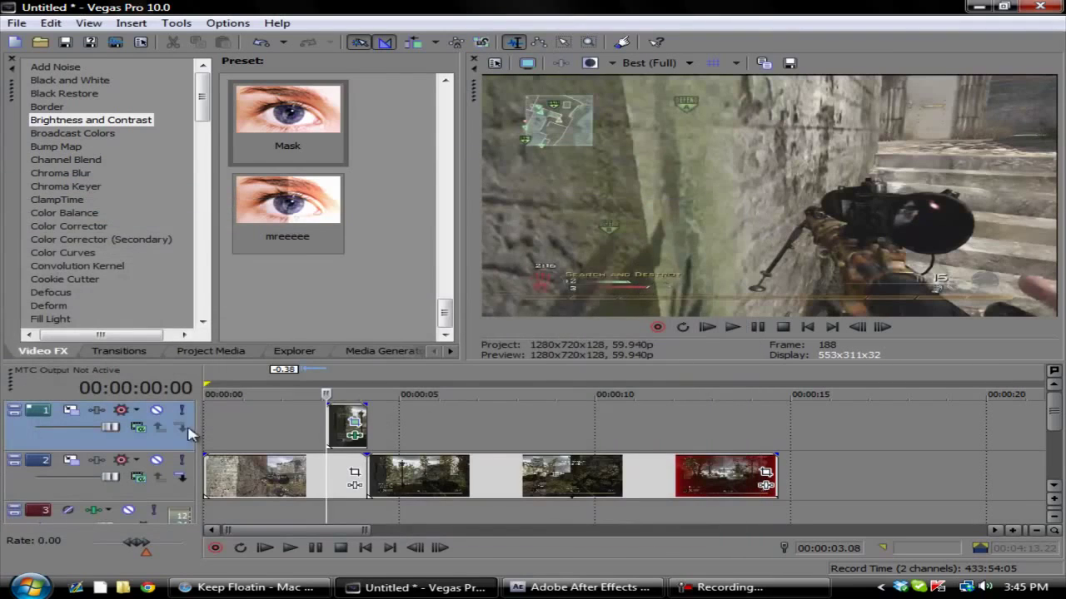
Play the timeline from just before the still to review the zoomed window transition
{"action": "left_click", "coordinate": [317, 439]}
{"action": "left_click", "coordinate": [290, 548]}
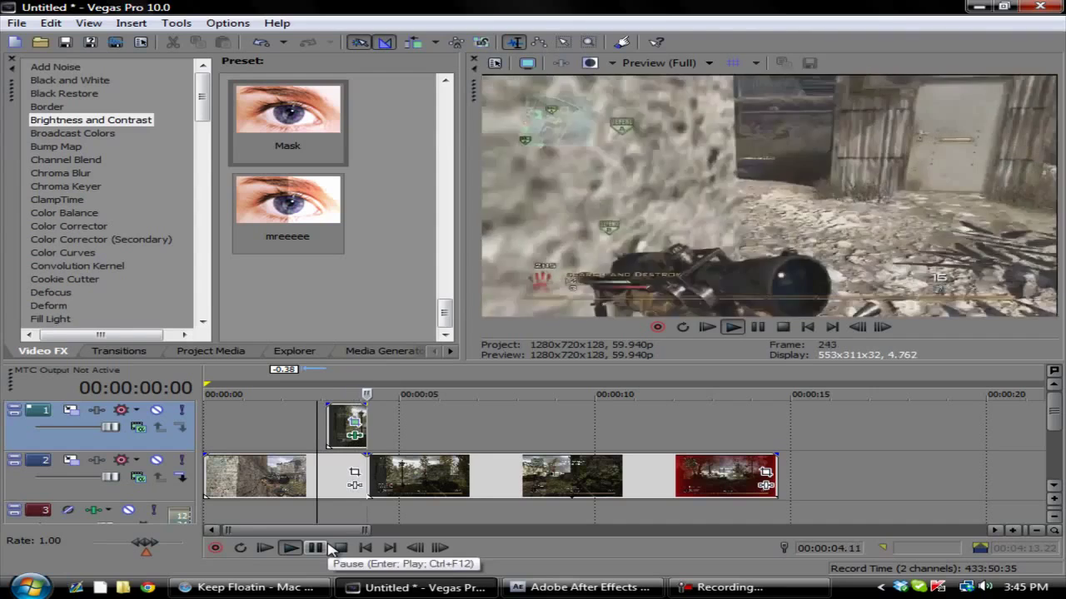
{"action": "left_click", "coordinate": [331, 549]}
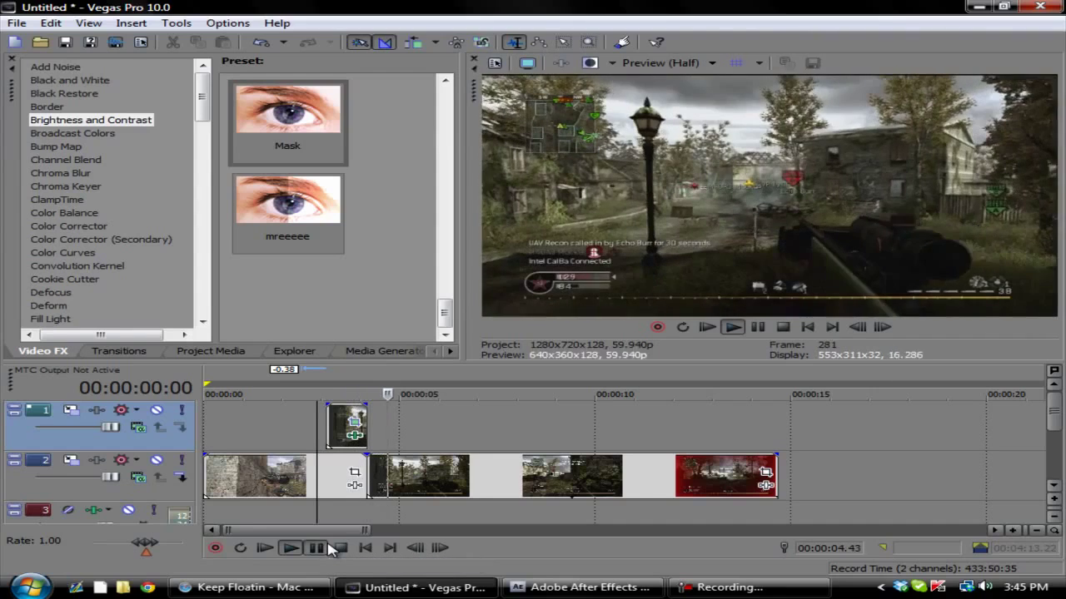
Add a position keyframe at the end of the still's pan/crop by restoring the crop frame to the full image
{"action": "left_click", "coordinate": [325, 419]}
{"action": "left_click", "coordinate": [356, 423]}
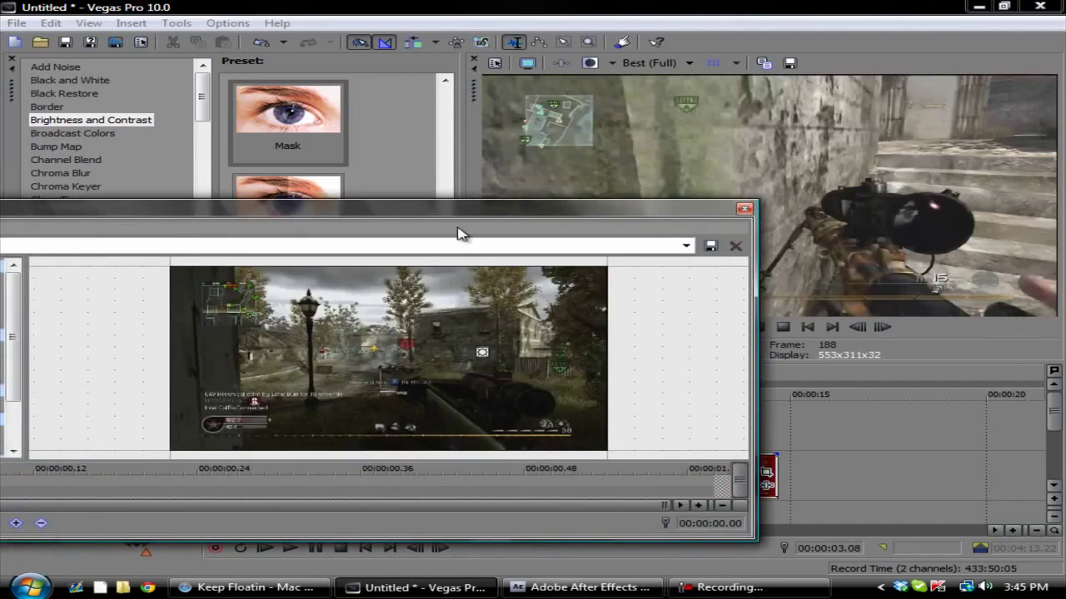
{"action": "left_click_drag", "start_coordinate": [469, 205], "coordinate": [709, 202]}
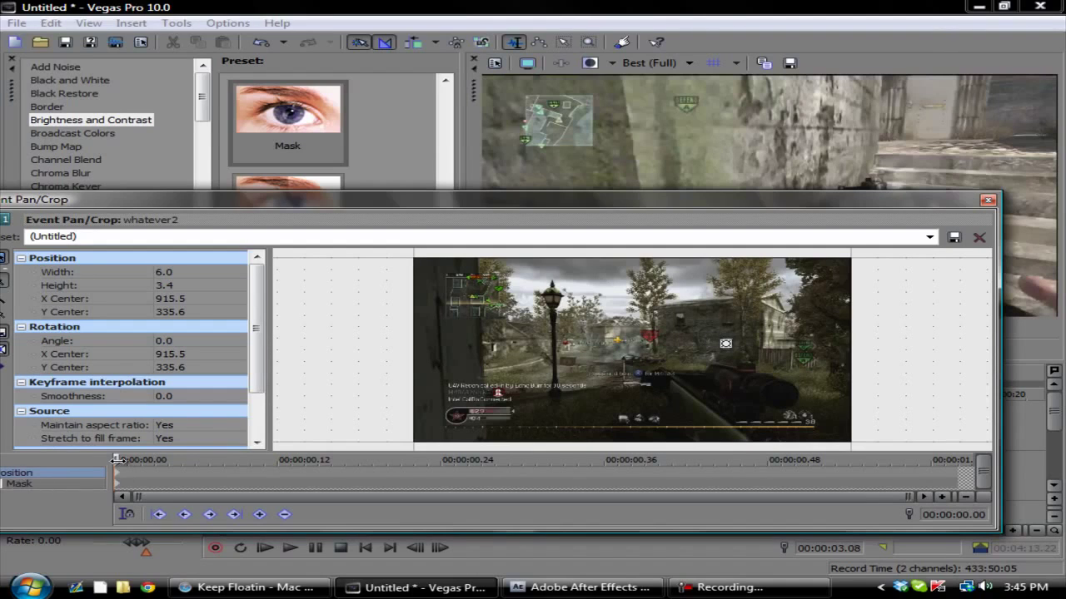
{"action": "left_click_drag", "start_coordinate": [109, 459], "coordinate": [957, 459]}
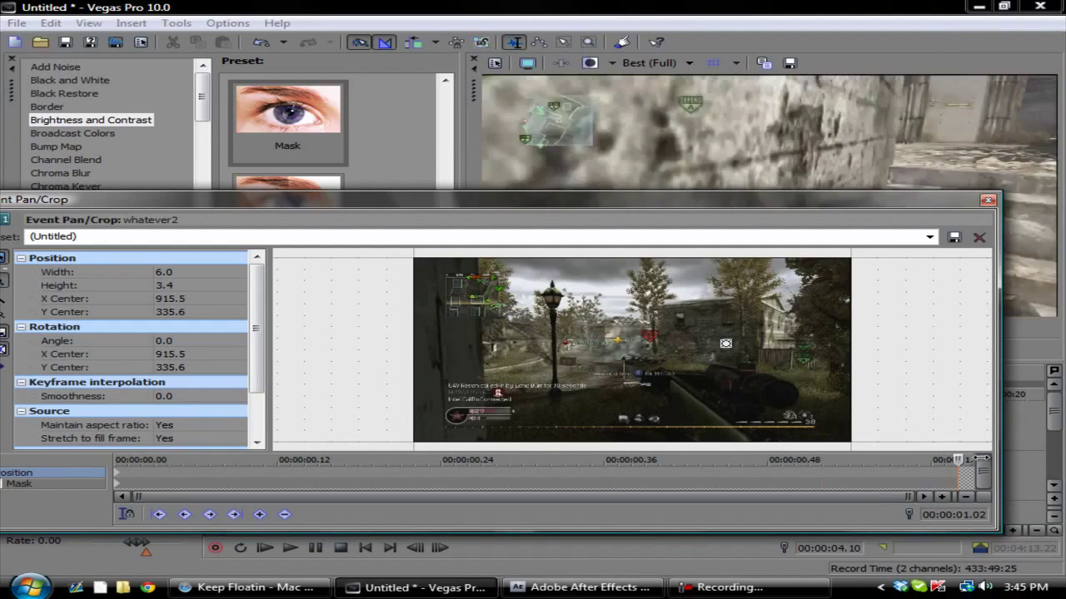
{"action": "right_click", "coordinate": [735, 340]}
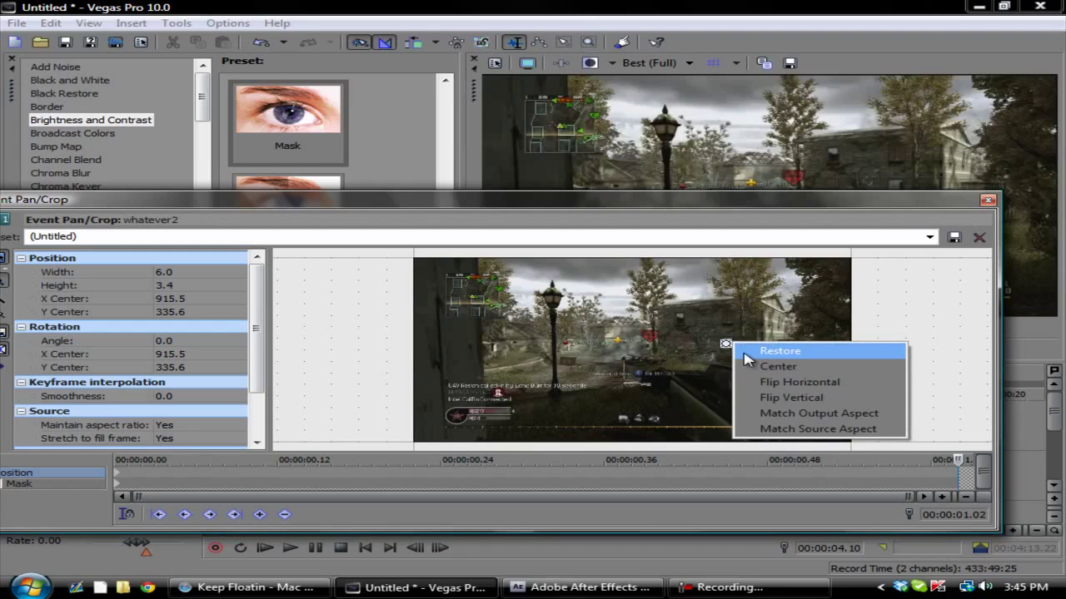
{"action": "left_click", "coordinate": [774, 352]}
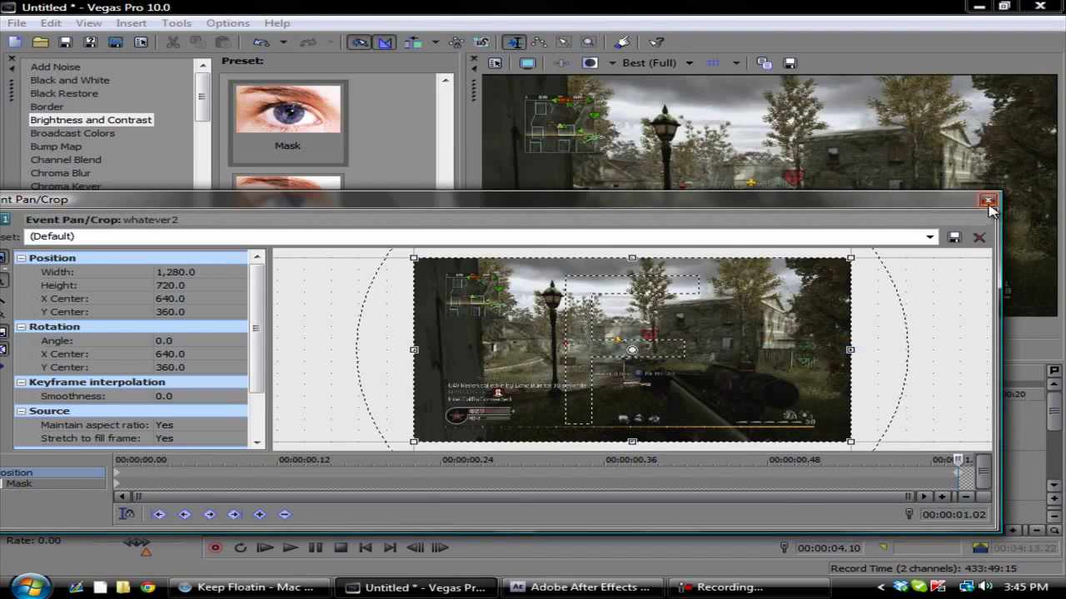
{"action": "left_click", "coordinate": [987, 202]}
Play back the timeline around the still to check the zoom-out into the second clip
{"action": "left_click", "coordinate": [326, 420]}
{"action": "left_click", "coordinate": [289, 548]}
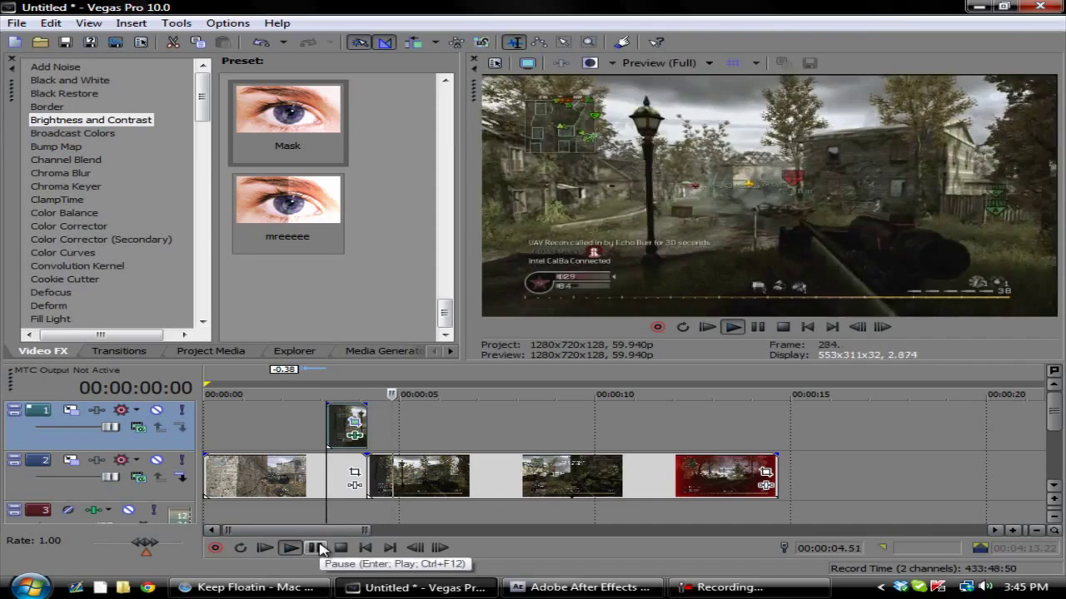
{"action": "left_click", "coordinate": [317, 422]}
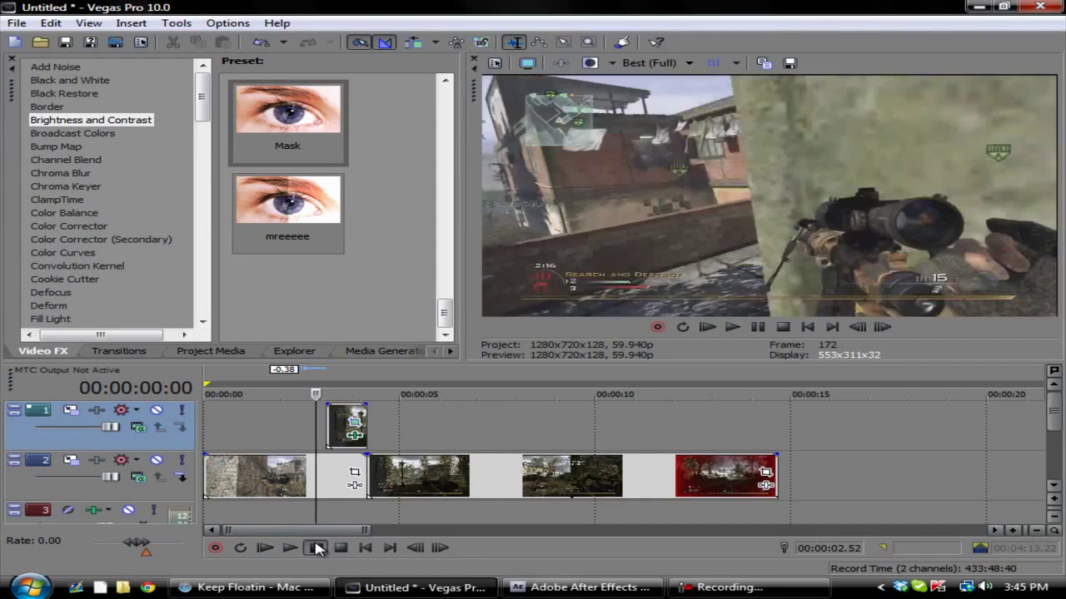
{"action": "left_click", "coordinate": [316, 547]}
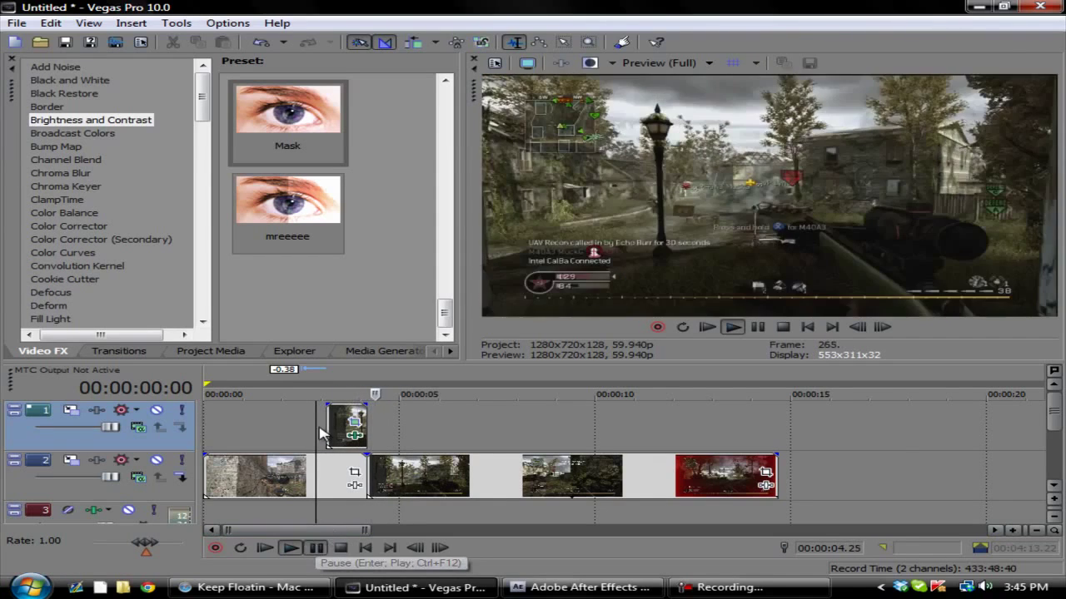
Extend the still's start back to 00:00:02.20 and move its full-frame position keyframe to the end of the event
{"action": "left_click_drag", "start_coordinate": [323, 433], "coordinate": [296, 427]}
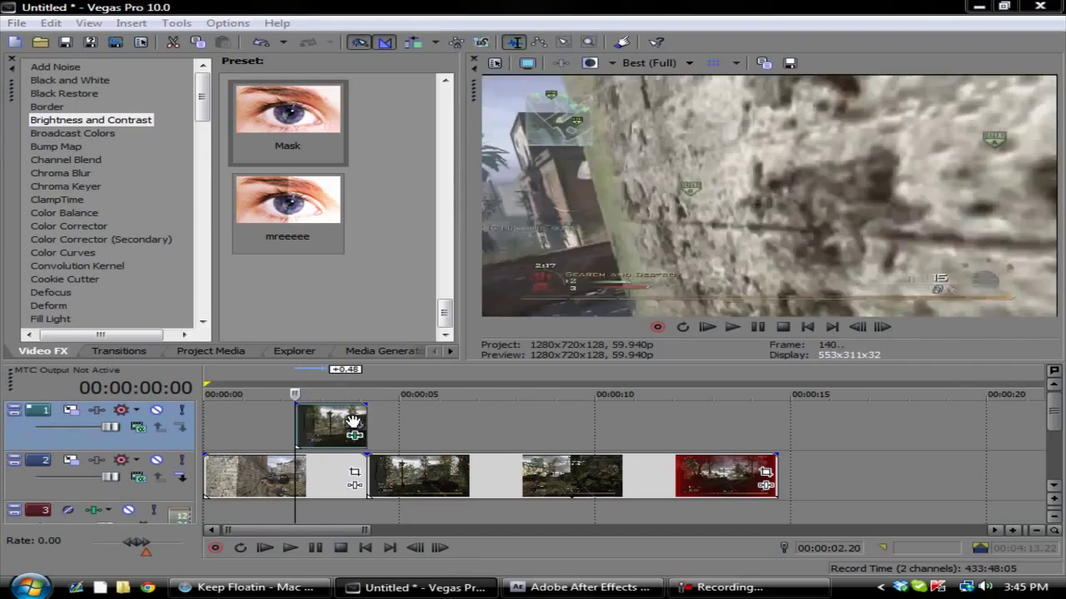
{"action": "left_click", "coordinate": [355, 433]}
{"action": "left_click_drag", "start_coordinate": [889, 472], "coordinate": [999, 478]}
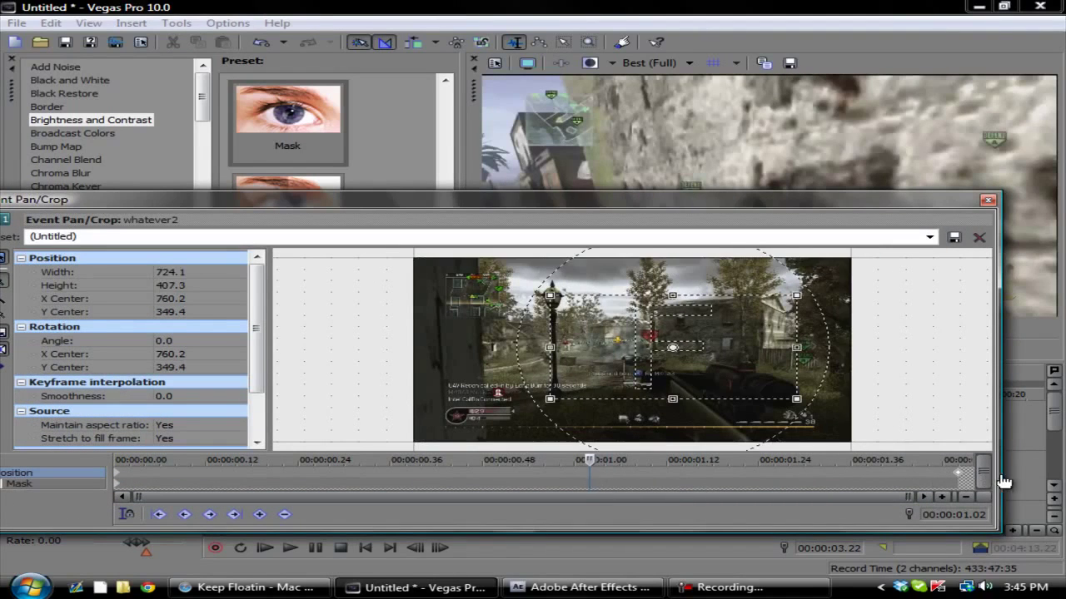
{"action": "left_click", "coordinate": [989, 202]}
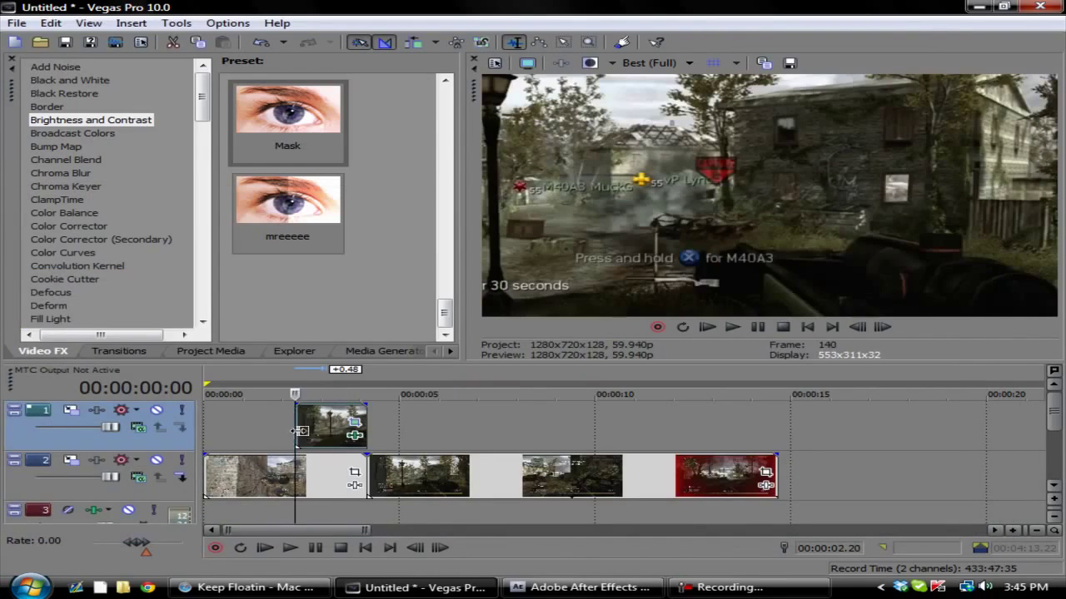
Play the lengthened zoom-out from the still's start, and again from before the still
{"action": "left_click", "coordinate": [290, 548]}
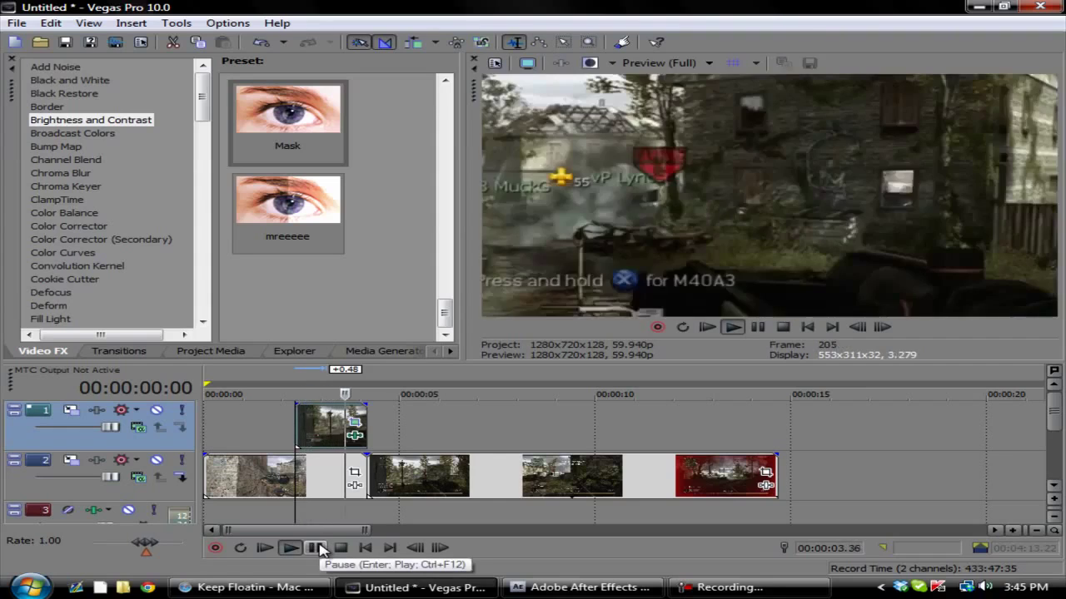
{"action": "left_click", "coordinate": [318, 547]}
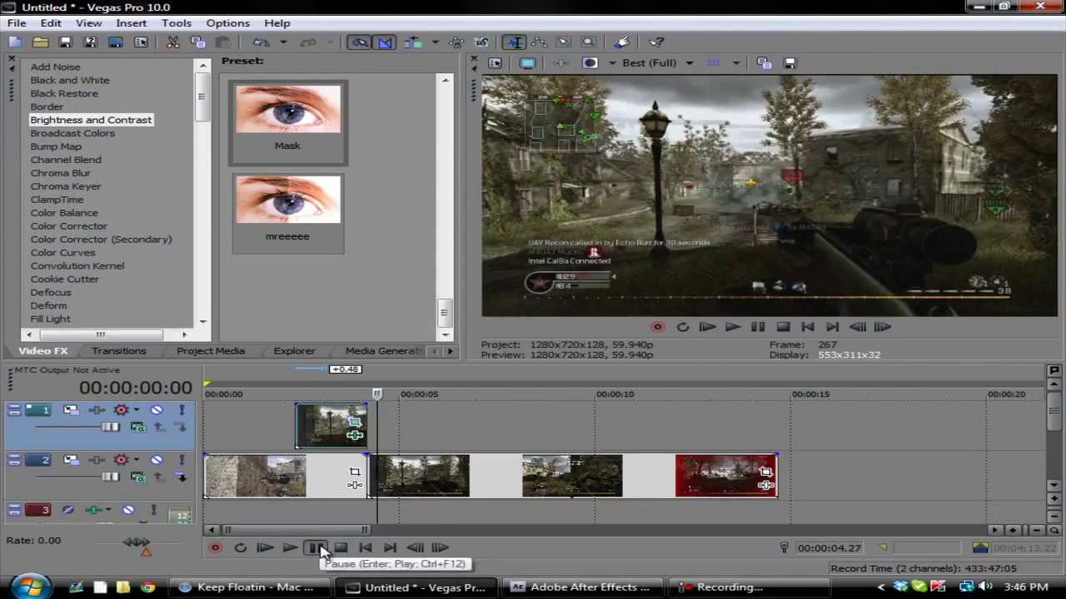
{"action": "left_click", "coordinate": [269, 424]}
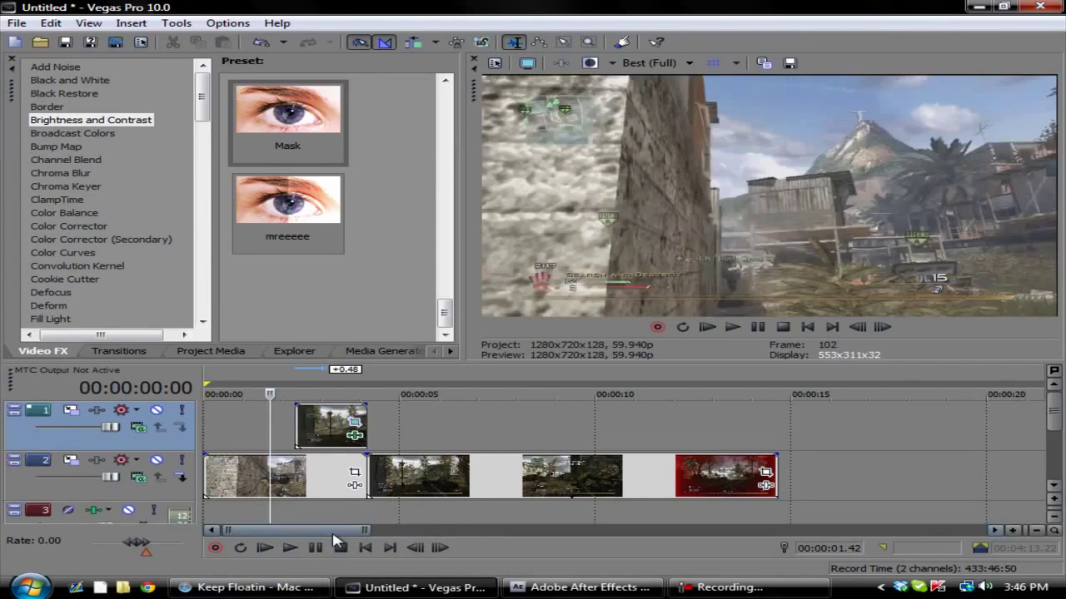
{"action": "left_click", "coordinate": [289, 548]}
{"action": "left_click", "coordinate": [318, 548]}
Copy the still event and insert a new video track above it
{"action": "right_click", "coordinate": [326, 426]}
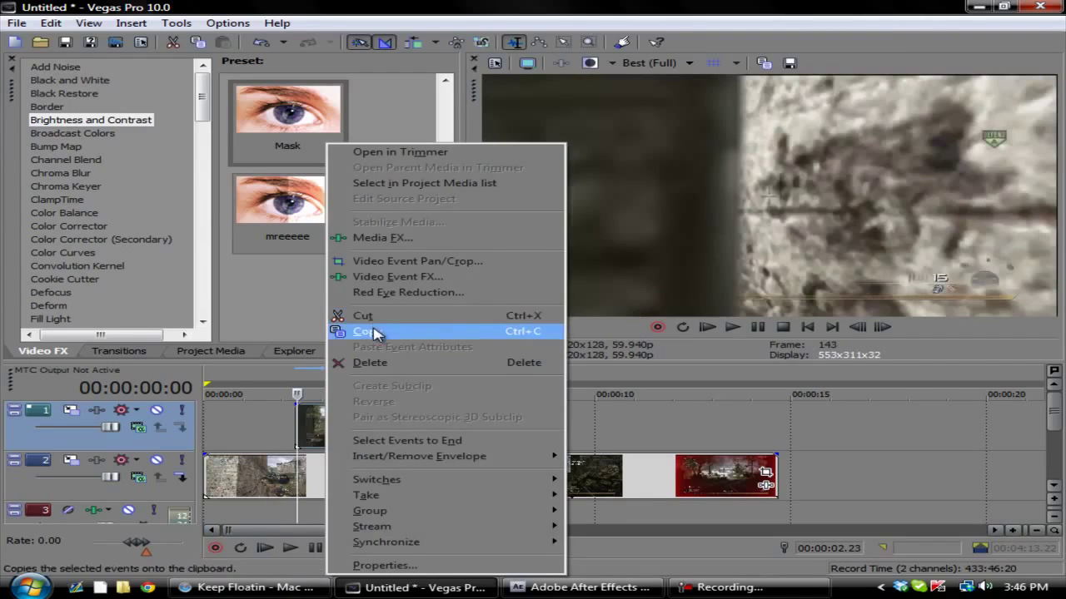
{"action": "left_click", "coordinate": [374, 333]}
{"action": "right_click", "coordinate": [67, 441]}
{"action": "left_click", "coordinate": [199, 239]}
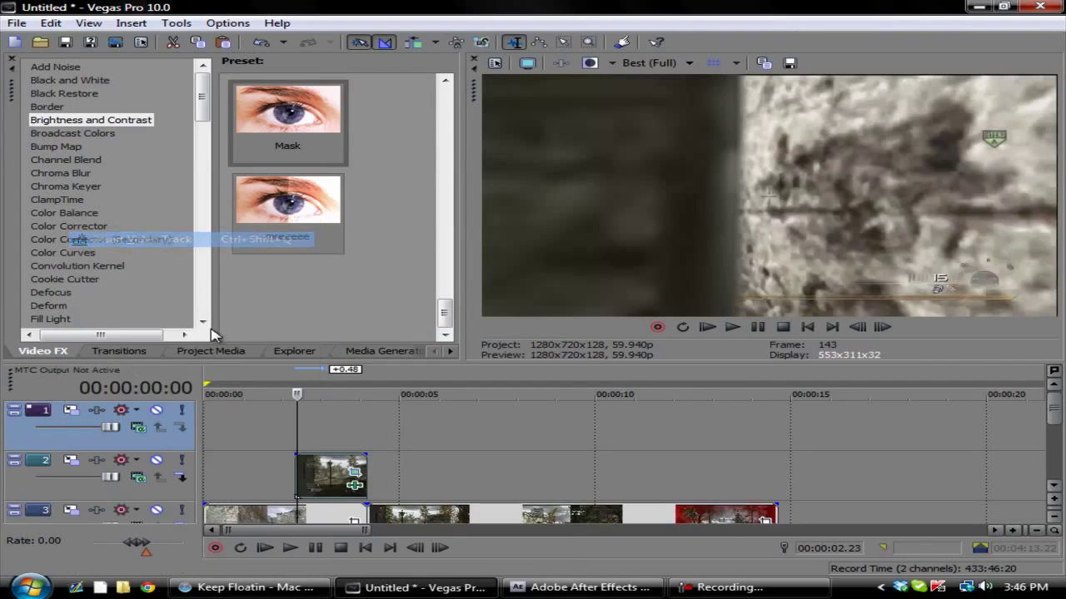
Move the still up to the new track and paste its copy directly beneath it on track 2 at 00:00:02.20
{"action": "left_click", "coordinate": [296, 419]}
{"action": "left_click_drag", "start_coordinate": [323, 473], "coordinate": [318, 426]}
{"action": "right_click", "coordinate": [309, 461]}
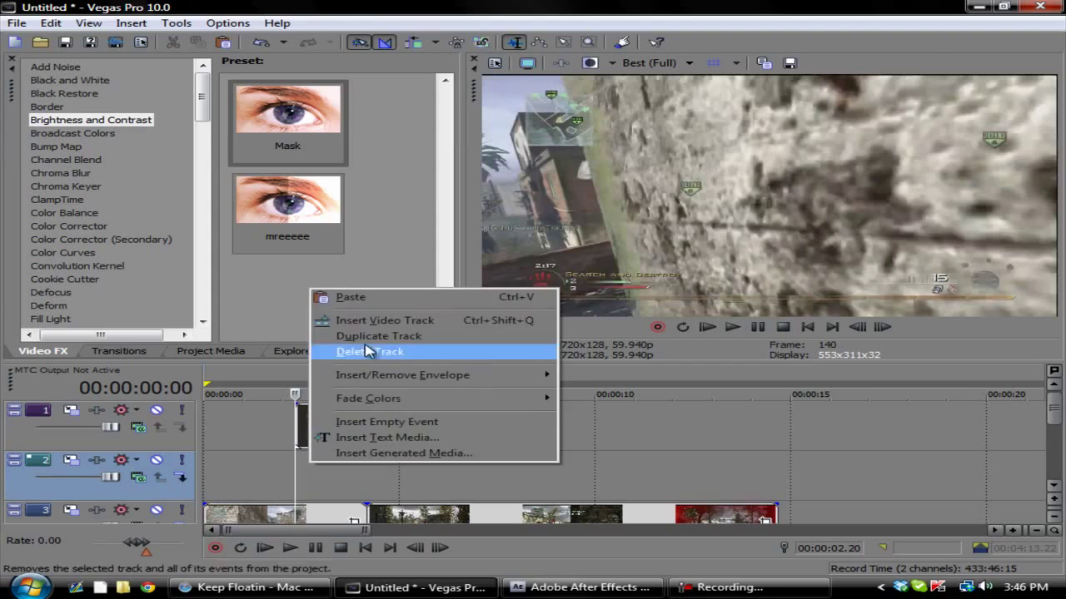
{"action": "left_click", "coordinate": [366, 351]}
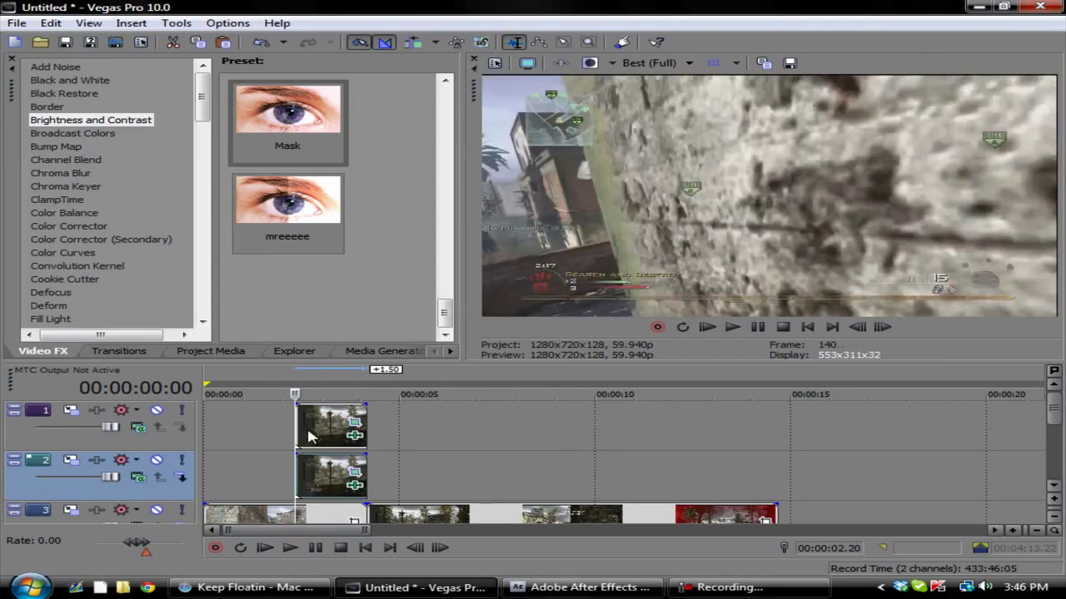
Delete the end position keyframe from the pan/crop of the still on track 2
{"action": "left_click", "coordinate": [355, 473]}
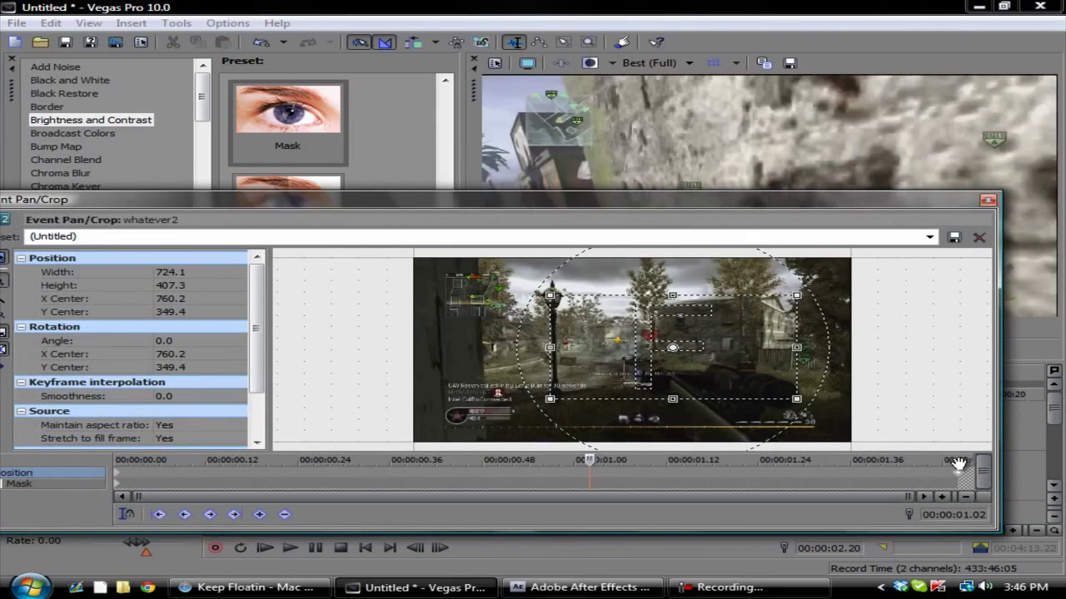
{"action": "right_click", "coordinate": [962, 477]}
{"action": "left_click", "coordinate": [854, 355]}
{"action": "left_click", "coordinate": [118, 477]}
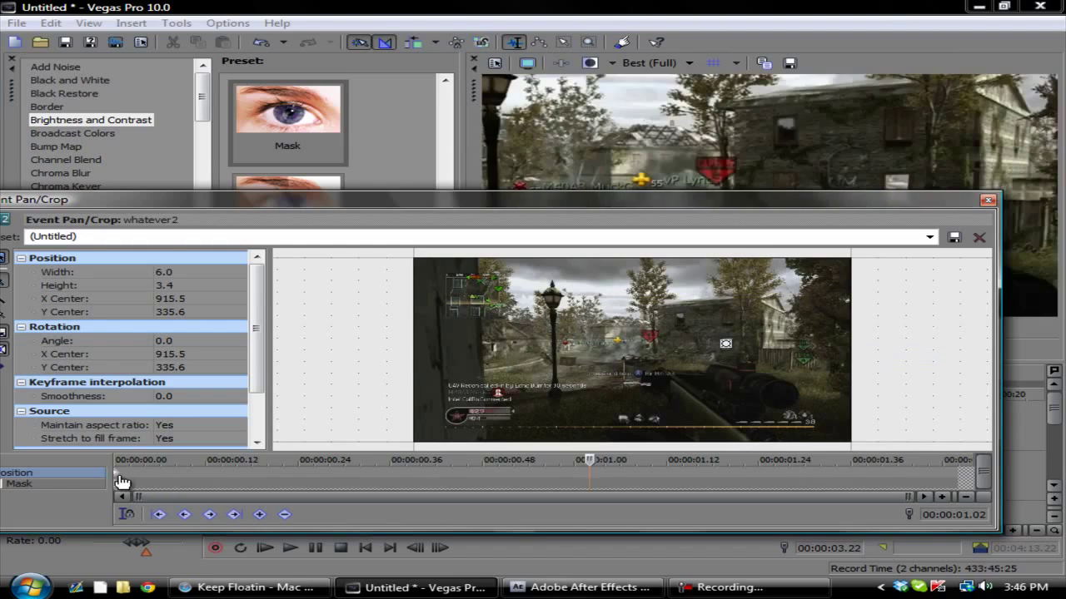
{"action": "right_click", "coordinate": [118, 476]}
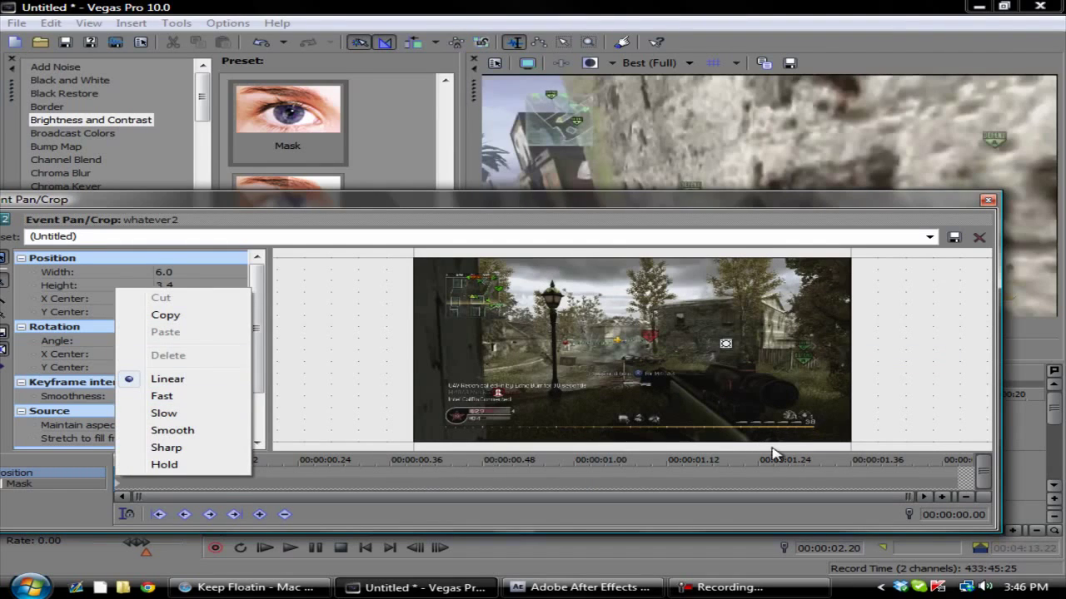
{"action": "left_click", "coordinate": [756, 471]}
Restore the track 2 still's crop frame to the full image at its first keyframe and close the pan/crop settings
{"action": "left_click", "coordinate": [117, 472]}
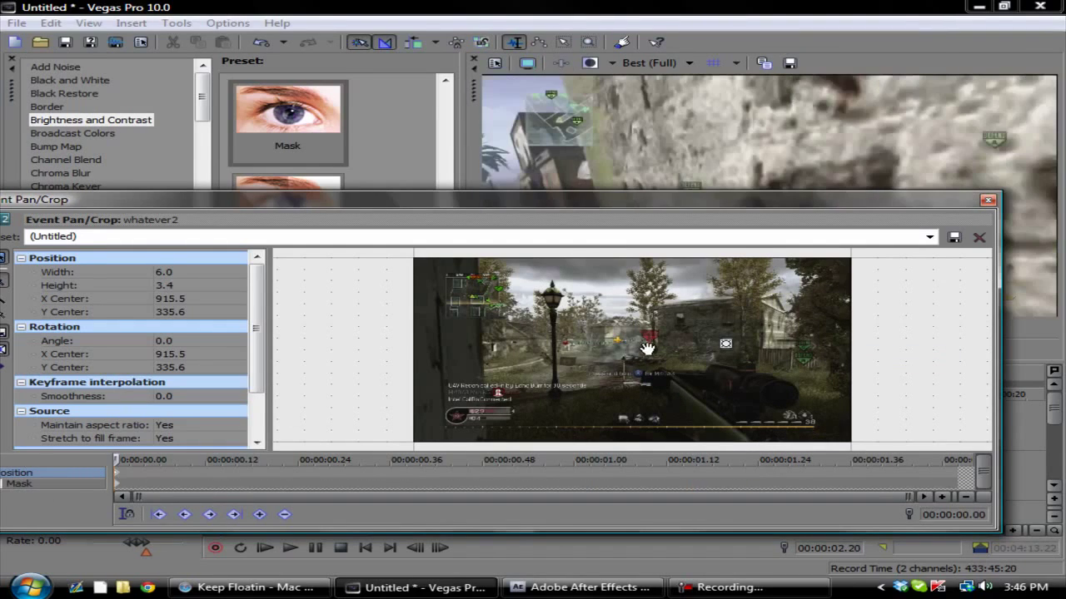
{"action": "right_click", "coordinate": [642, 349]}
{"action": "left_click", "coordinate": [699, 361]}
{"action": "left_click", "coordinate": [988, 198]}
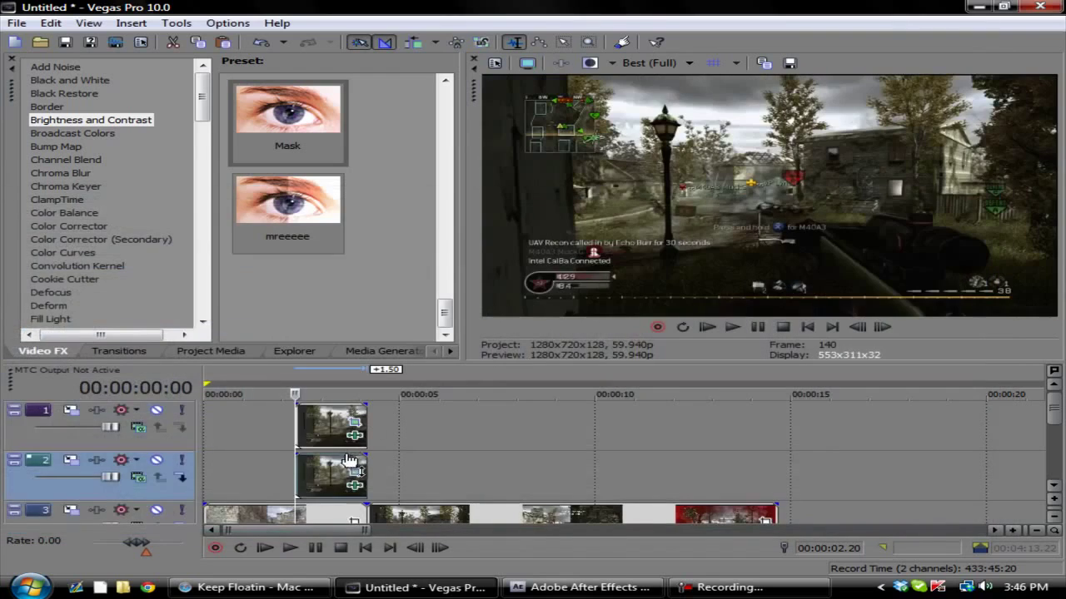
Place the timeline cursor at 00:00:03.19 within the stills and check the upper still's position settings
{"action": "left_click", "coordinate": [322, 426]}
{"action": "left_click_drag", "start_coordinate": [333, 420], "coordinate": [332, 421]}
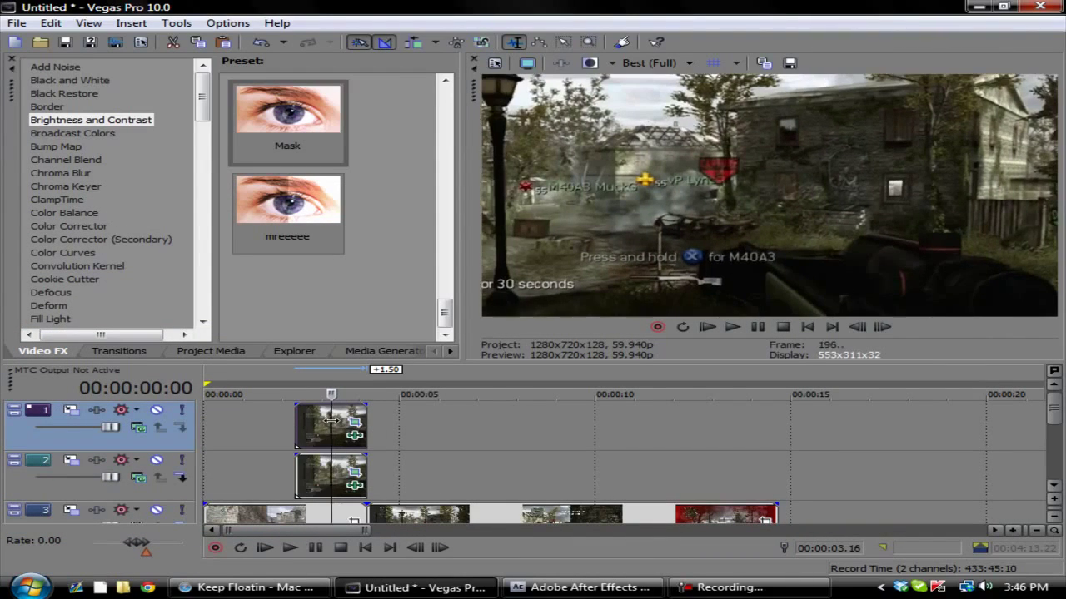
{"action": "left_click", "coordinate": [333, 421]}
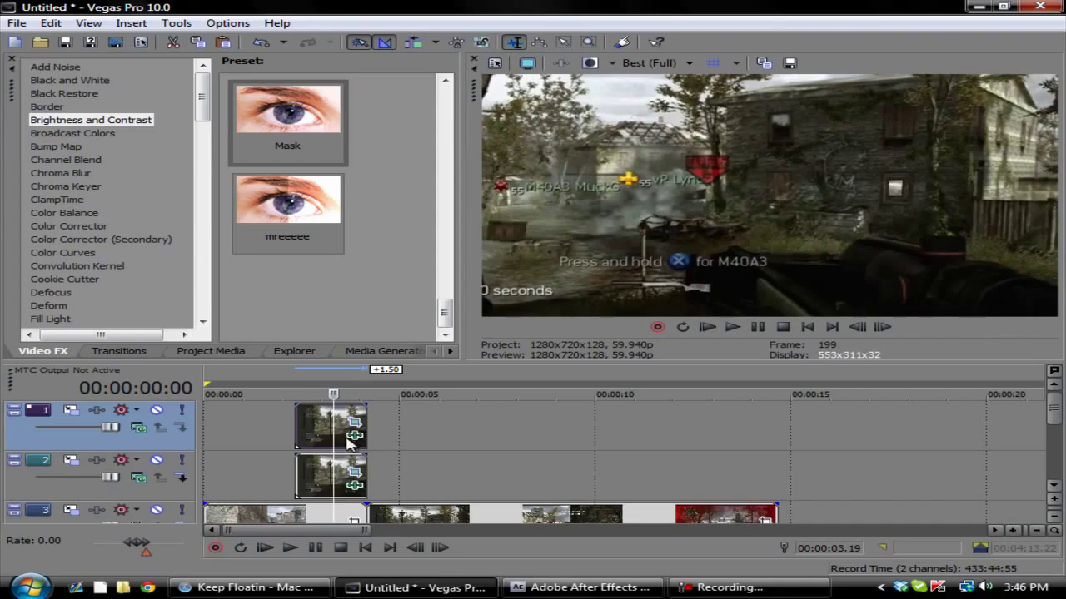
{"action": "left_click", "coordinate": [355, 423]}
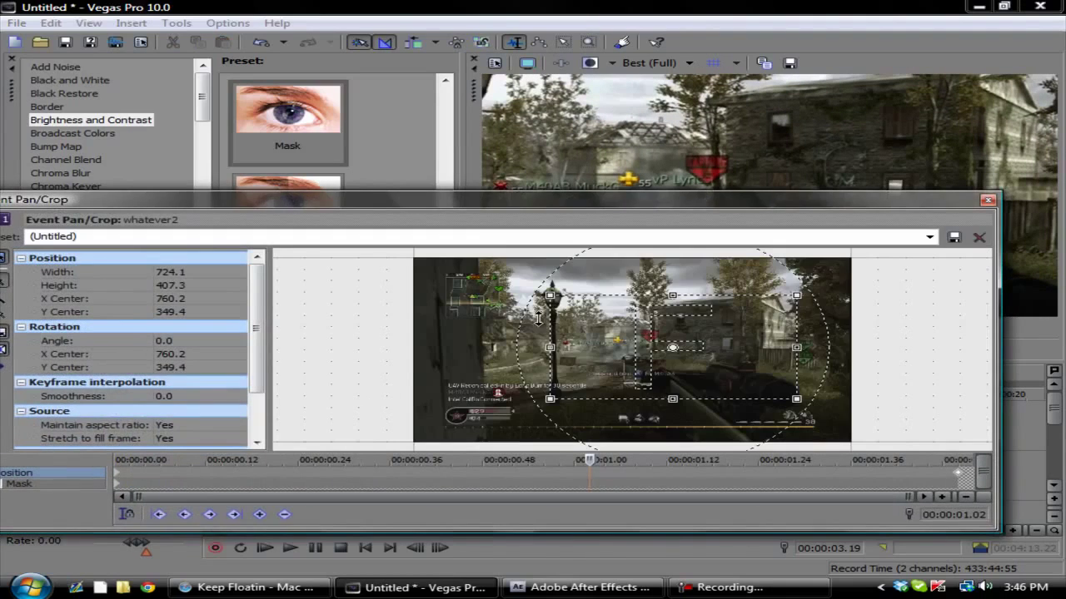
{"action": "left_click", "coordinate": [988, 201]}
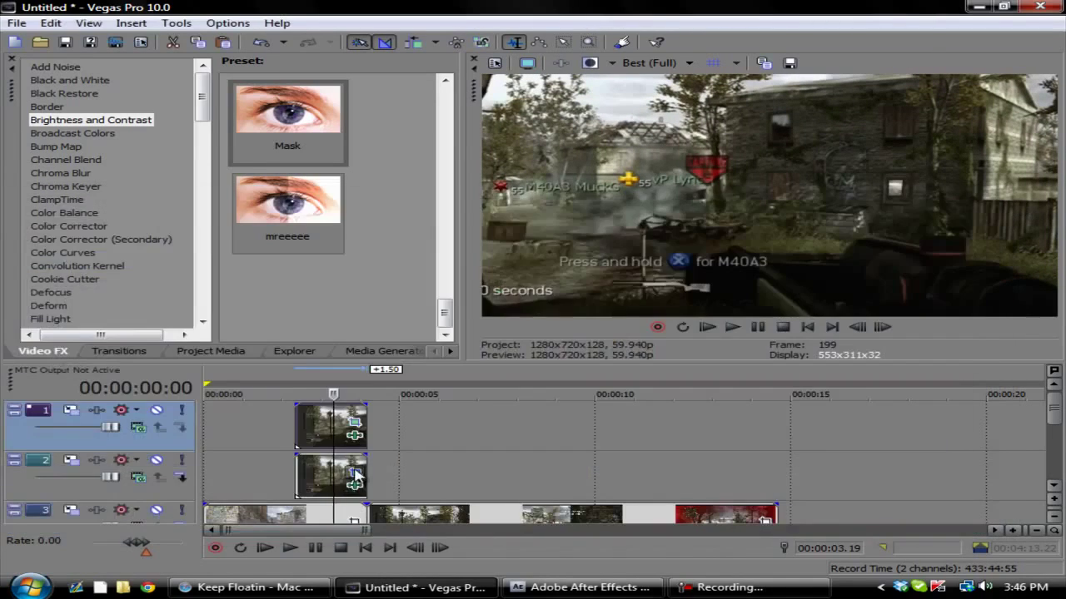
Try a smaller crop frame on the track 2 still, restore it to the full image, and close the pan/crop settings
{"action": "left_click", "coordinate": [355, 474]}
{"action": "left_click_drag", "start_coordinate": [640, 202], "coordinate": [451, 232]}
{"action": "left_click_drag", "start_coordinate": [662, 288], "coordinate": [630, 286]}
{"action": "mouse_move", "coordinate": [546, 367]}
{"action": "left_mouse_down"}
{"action": "mouse_move", "coordinate": [604, 361]}
{"action": "mouse_move", "coordinate": [542, 359]}
{"action": "left_mouse_up"}
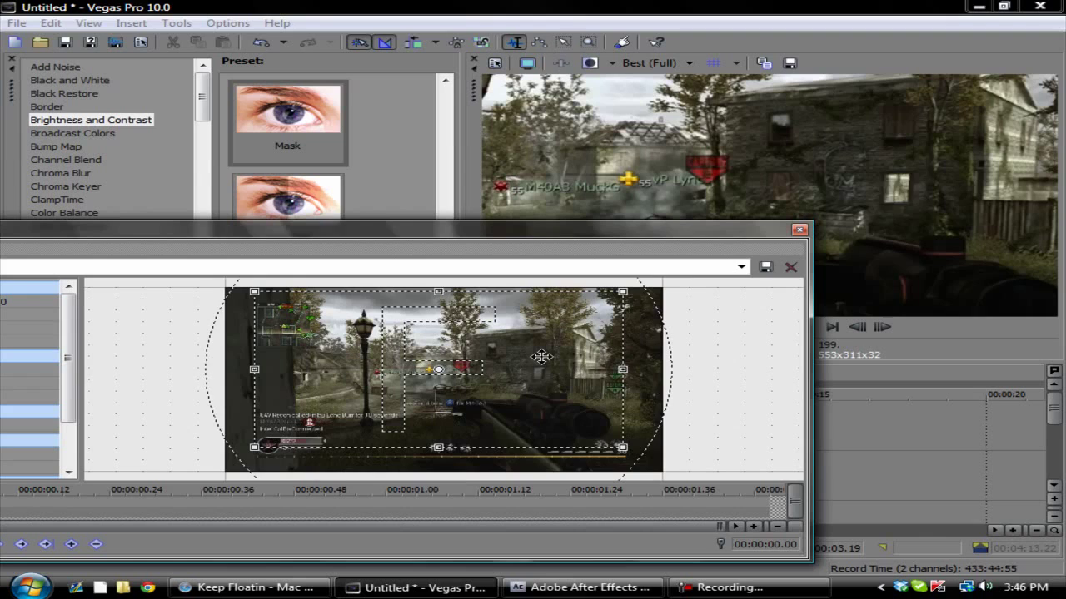
{"action": "right_click", "coordinate": [542, 361]}
{"action": "left_click", "coordinate": [556, 374]}
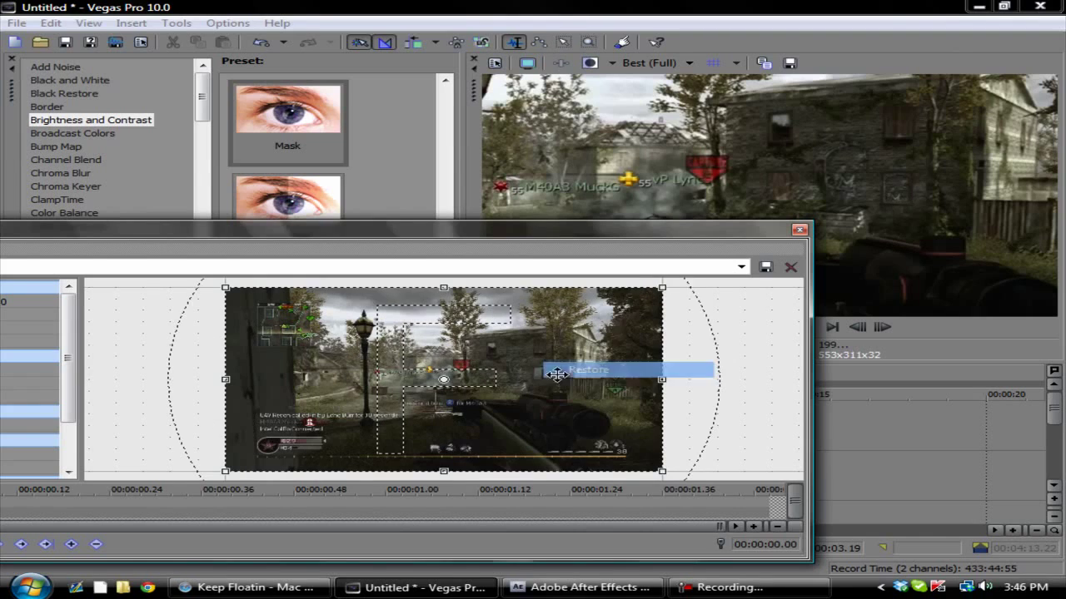
{"action": "left_click", "coordinate": [798, 230]}
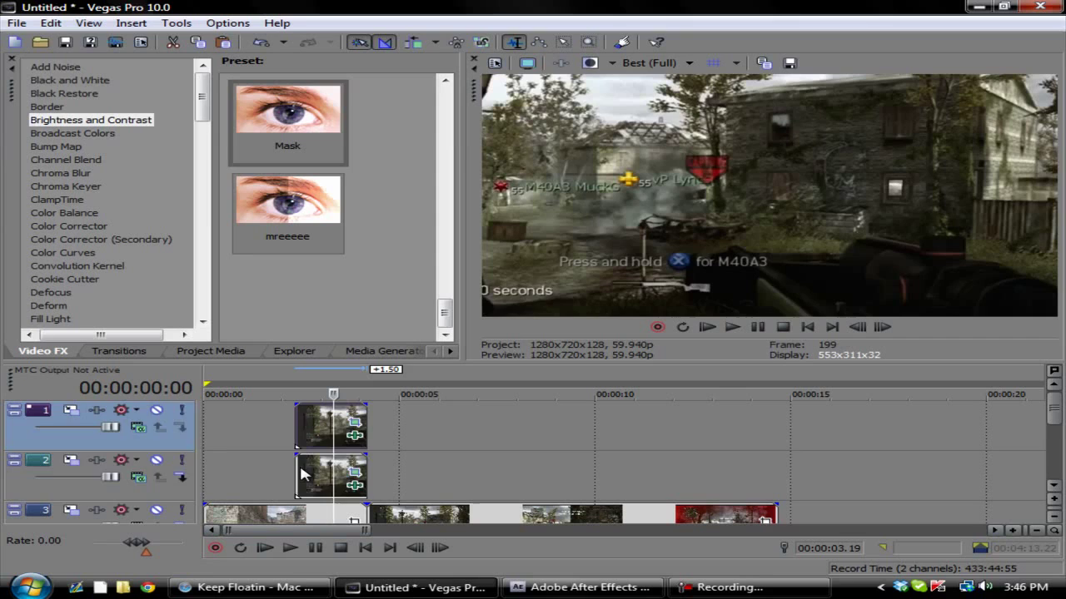
Trim the start of the track 2 still to the cursor at 00:00:03.19
{"action": "left_click_drag", "start_coordinate": [297, 472], "coordinate": [332, 472]}
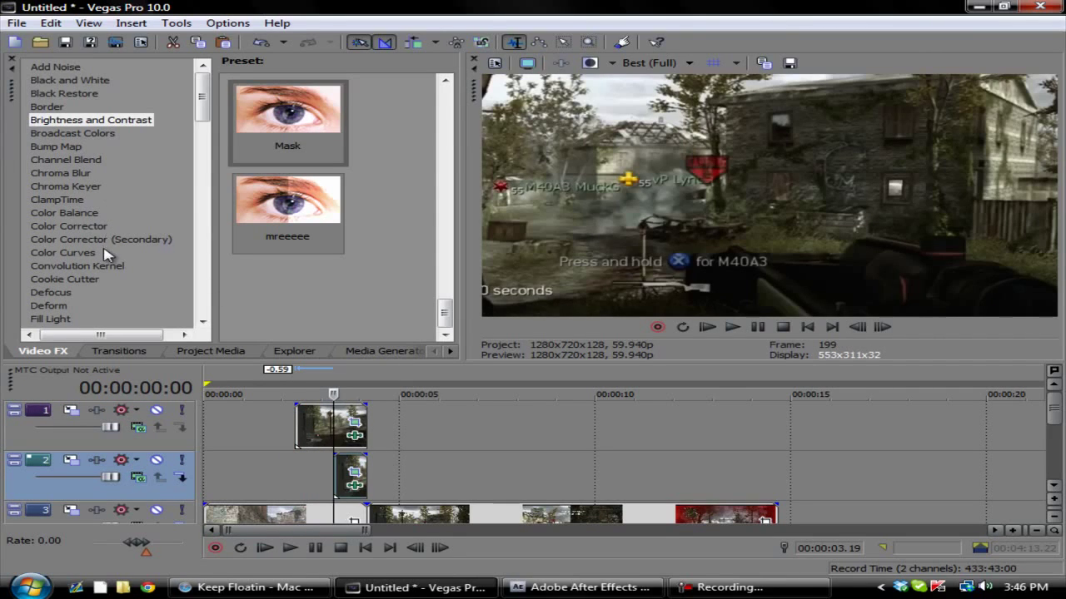
Try to apply the Top-Down, Hard Edge preset of the Linear Wipe transition to the track 2 still
{"action": "scroll", "coordinate": [75, 185], "scroll_direction": "down", "scroll_amount": 20}
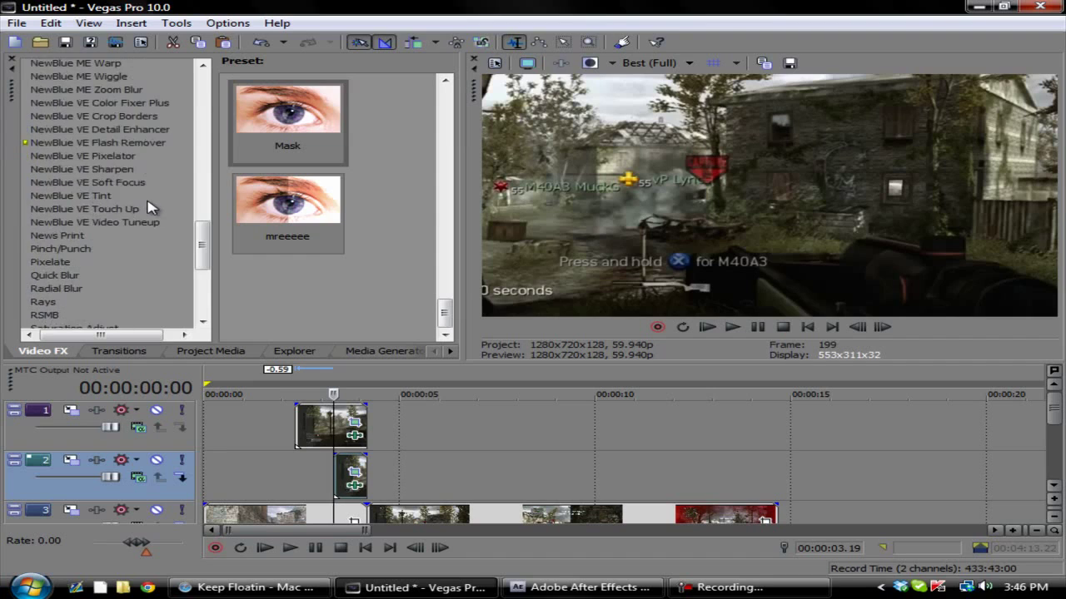
{"action": "left_click", "coordinate": [119, 350]}
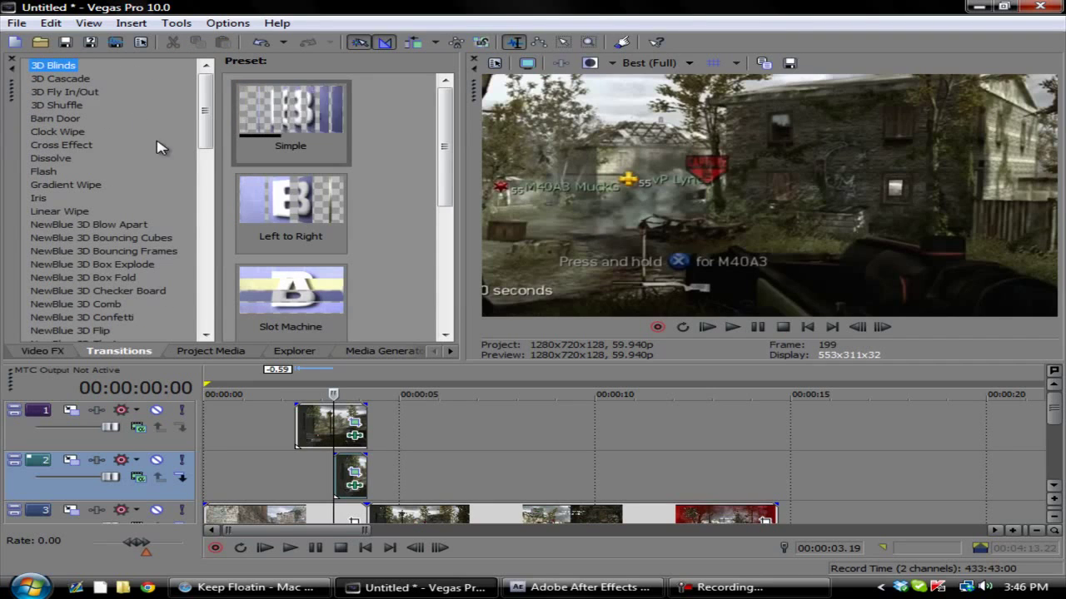
{"action": "left_click", "coordinate": [82, 213]}
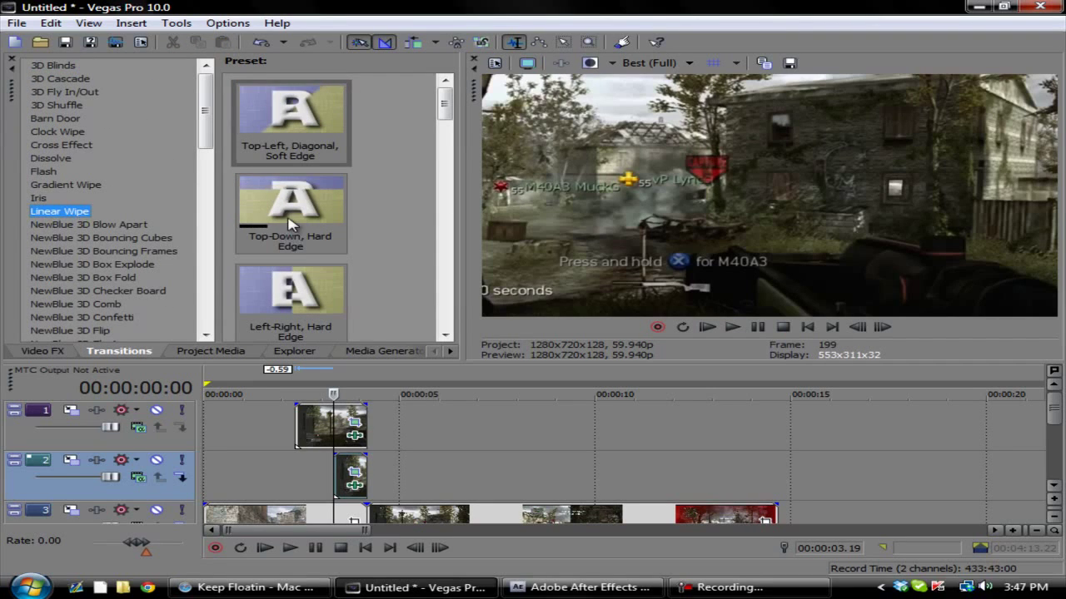
{"action": "left_click_drag", "start_coordinate": [291, 204], "coordinate": [339, 468]}
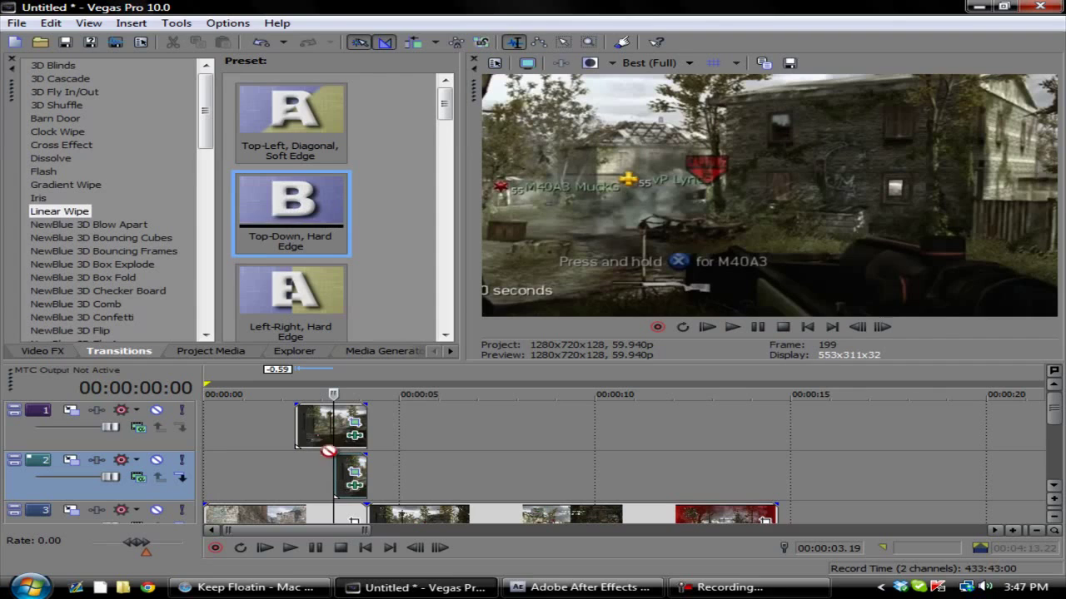
Browse the presets of other transitions, including Swap, Split, Spiral, Slide, Portals, NewBlue MB Wave and 3D Fly In/Out
{"action": "scroll", "coordinate": [35, 327], "scroll_direction": "down", "scroll_amount": 20}
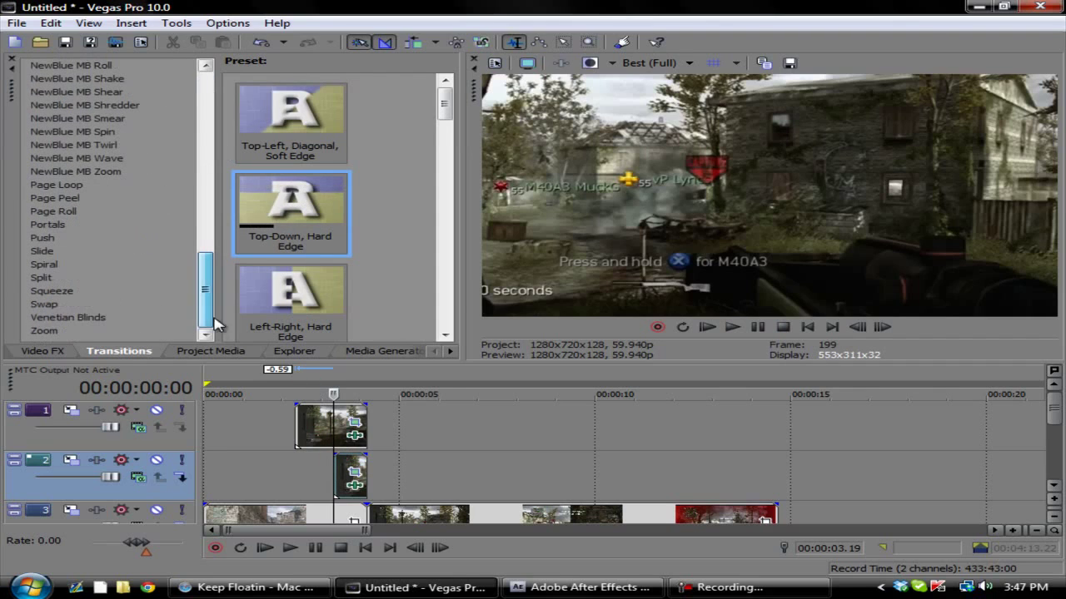
{"action": "left_click", "coordinate": [42, 304]}
{"action": "left_click", "coordinate": [40, 277]}
{"action": "left_click", "coordinate": [46, 264]}
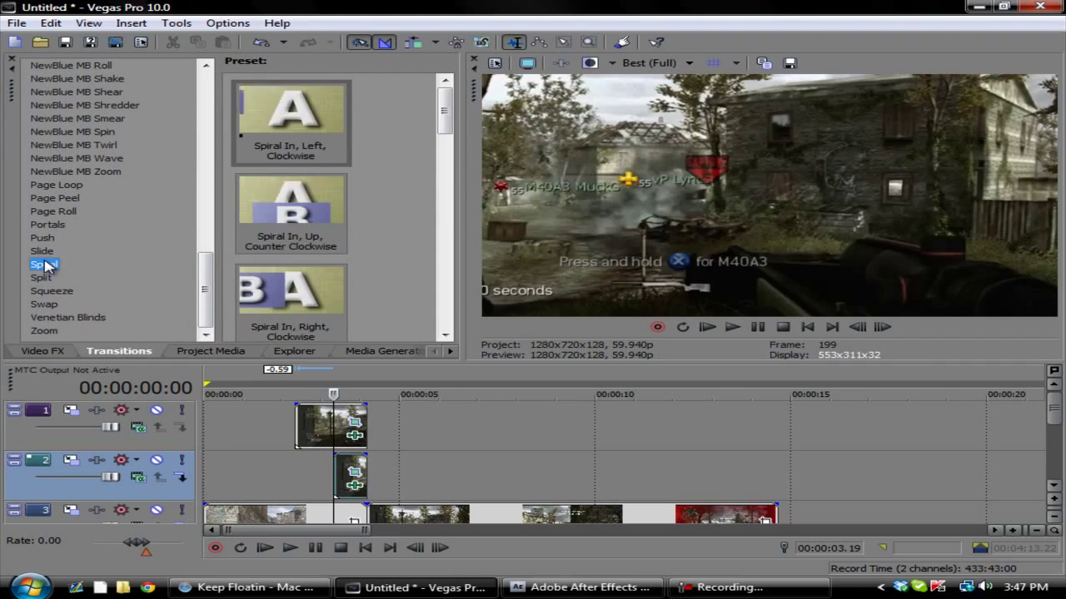
{"action": "left_click", "coordinate": [42, 250]}
{"action": "left_click", "coordinate": [47, 224]}
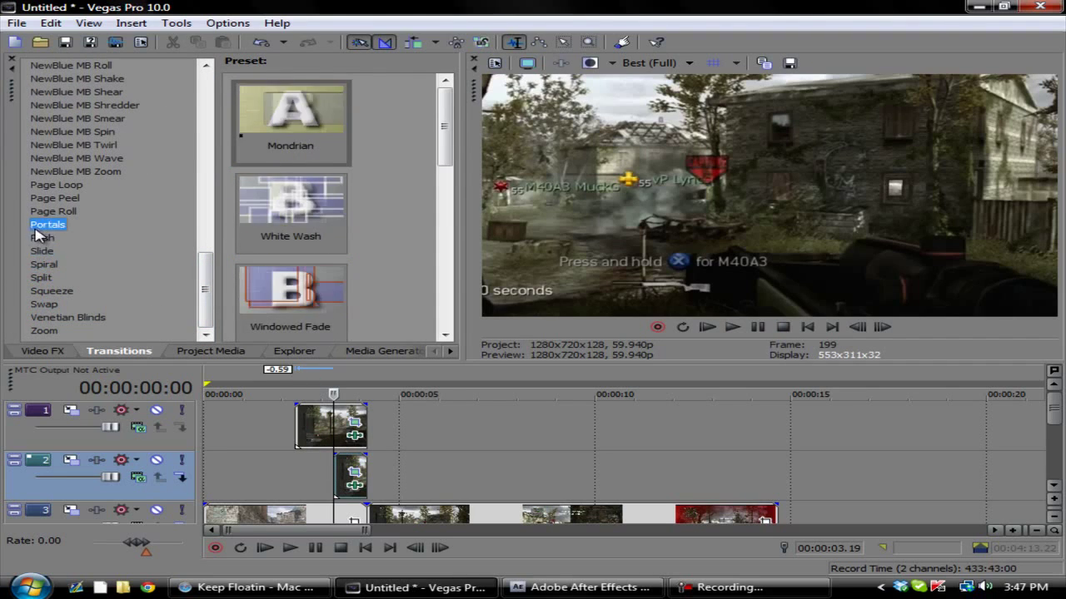
{"action": "left_click", "coordinate": [67, 159]}
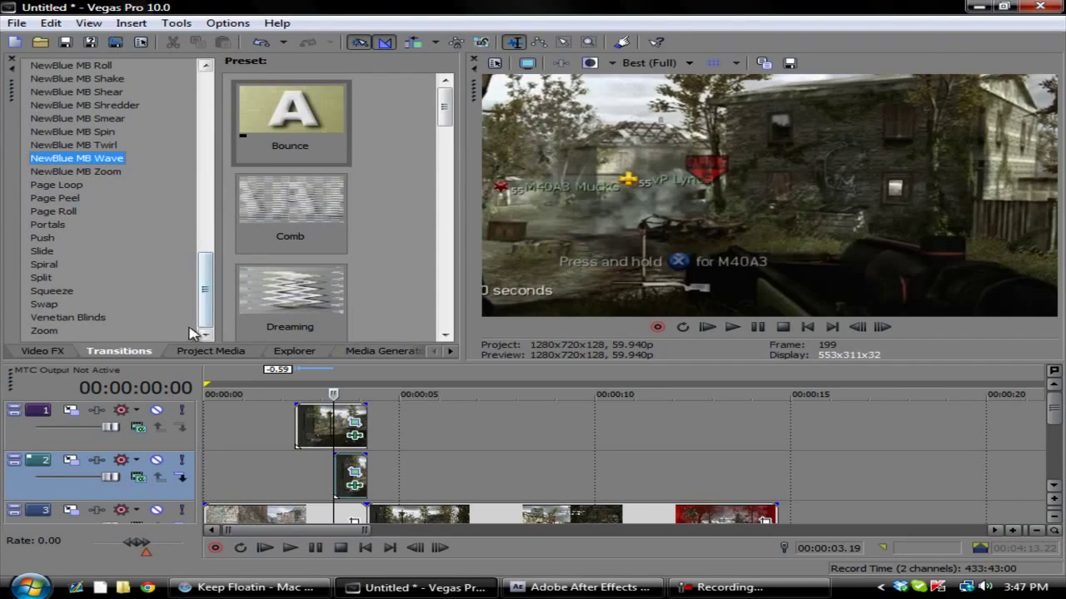
{"action": "left_click_drag", "start_coordinate": [204, 300], "coordinate": [199, 107]}
{"action": "left_click", "coordinate": [65, 94]}
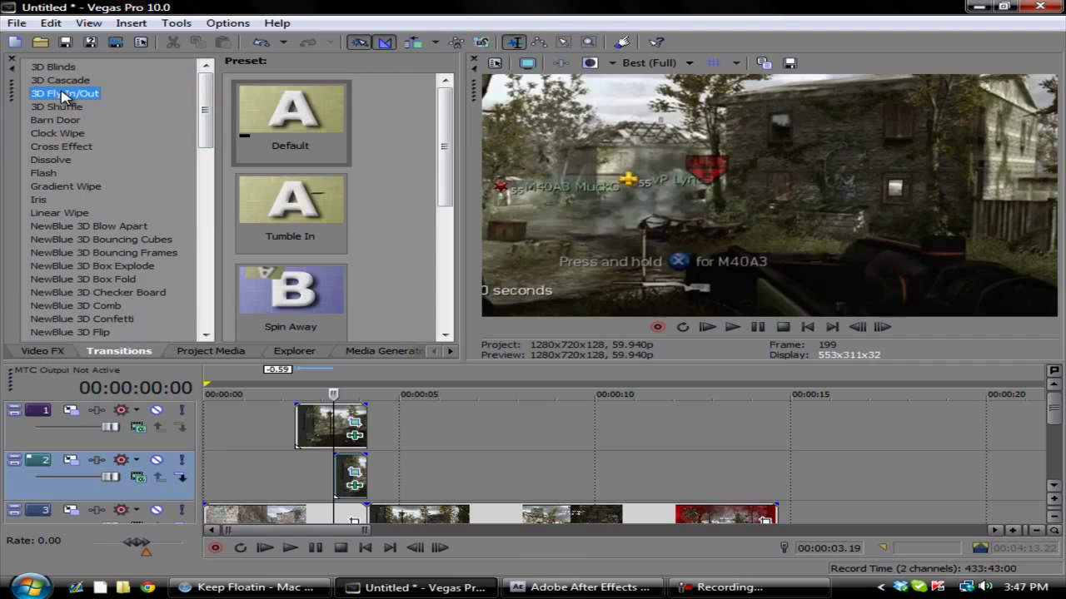
Apply the Linear Wipe transition with the Top-Down, Hard Edge preset to the track 2 still and close its settings
{"action": "left_click", "coordinate": [57, 213]}
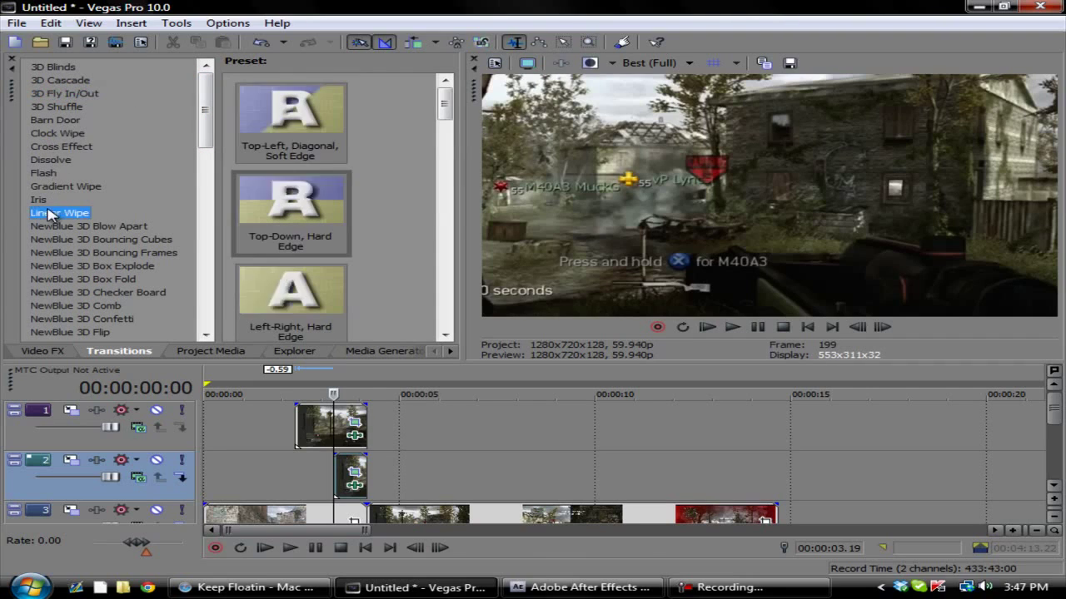
{"action": "left_click_drag", "start_coordinate": [296, 202], "coordinate": [340, 492]}
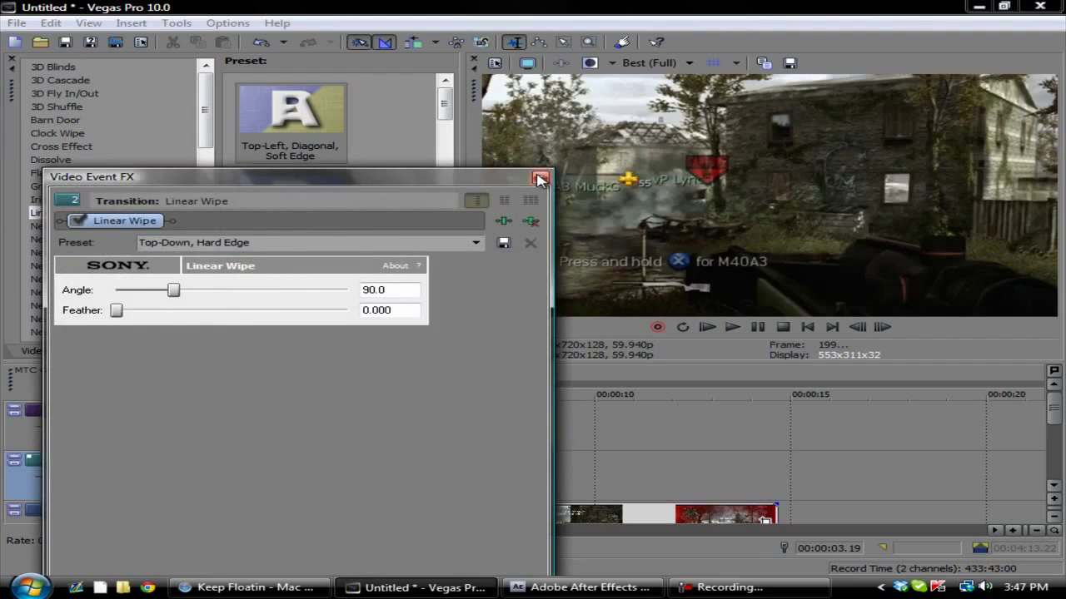
{"action": "left_click", "coordinate": [539, 175]}
Set a loop region from 00:00:01.50 to 00:00:05.13 and prerender it as Video for Windows with the HD 720-60p YUV template
{"action": "left_click_drag", "start_coordinate": [281, 381], "coordinate": [406, 385]}
{"action": "right_click", "coordinate": [366, 385]}
{"action": "left_click", "coordinate": [433, 516]}
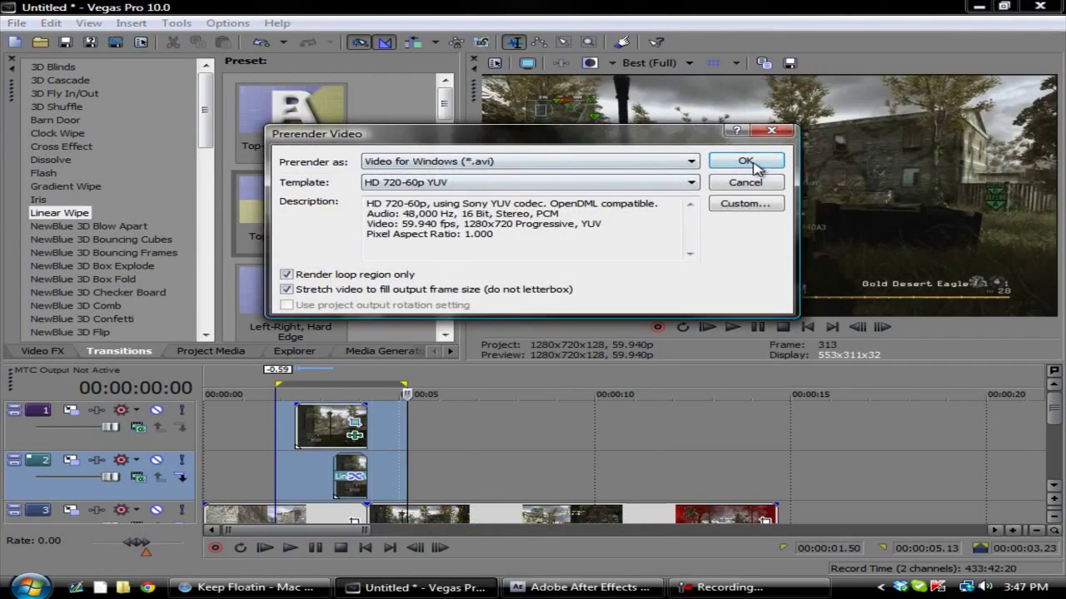
{"action": "left_click", "coordinate": [752, 159]}
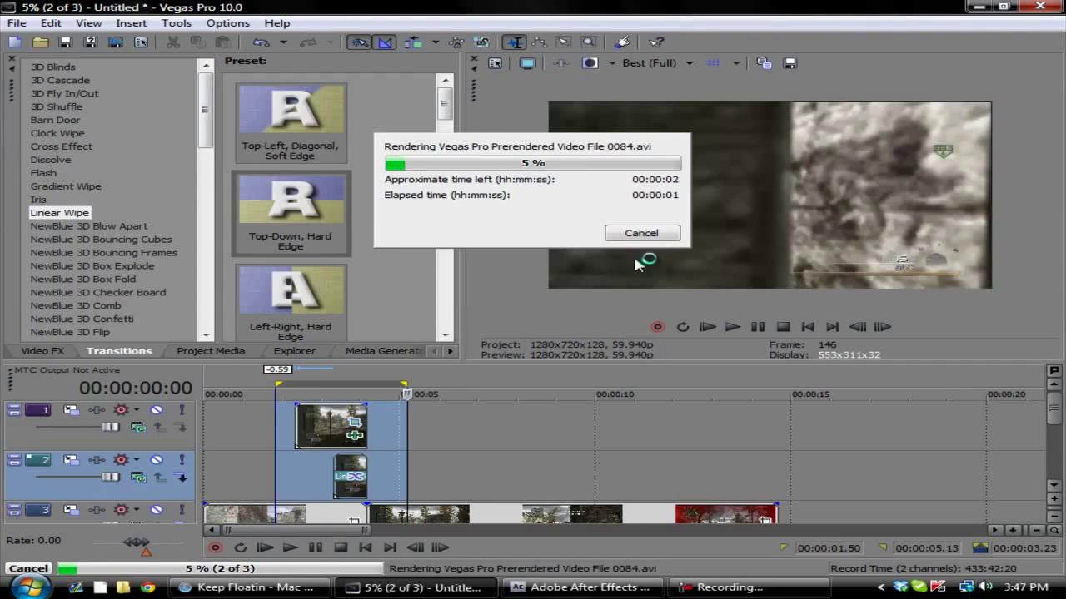
Switch to YouTube in the web browser, view the account's inbox and subscriptions, and check the render progress in Vegas Pro
{"action": "left_click", "coordinate": [250, 587]}
{"action": "left_click", "coordinate": [66, 503]}
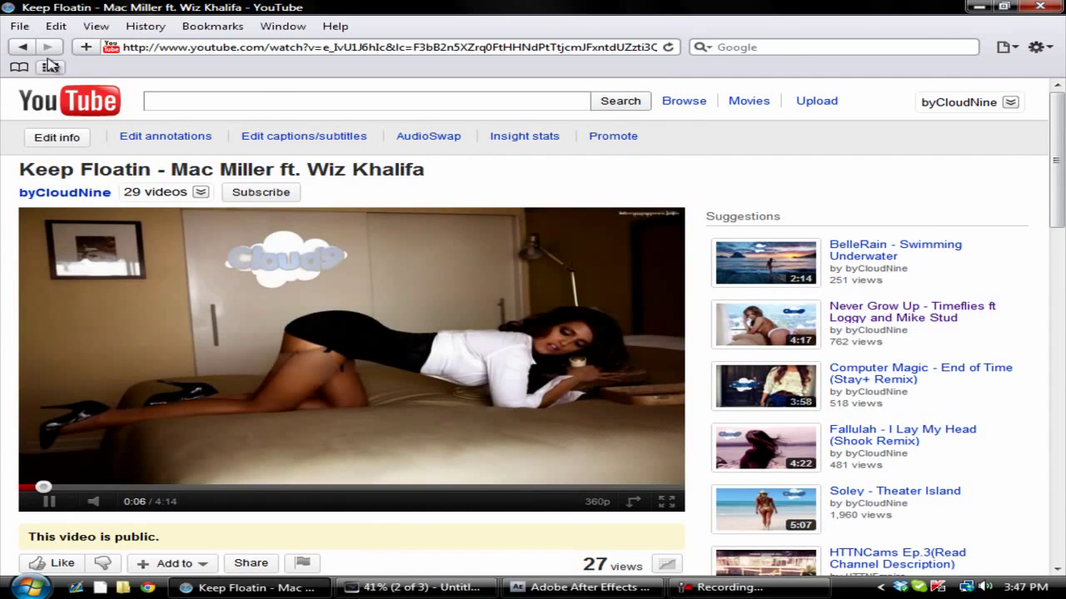
{"action": "left_click", "coordinate": [961, 101]}
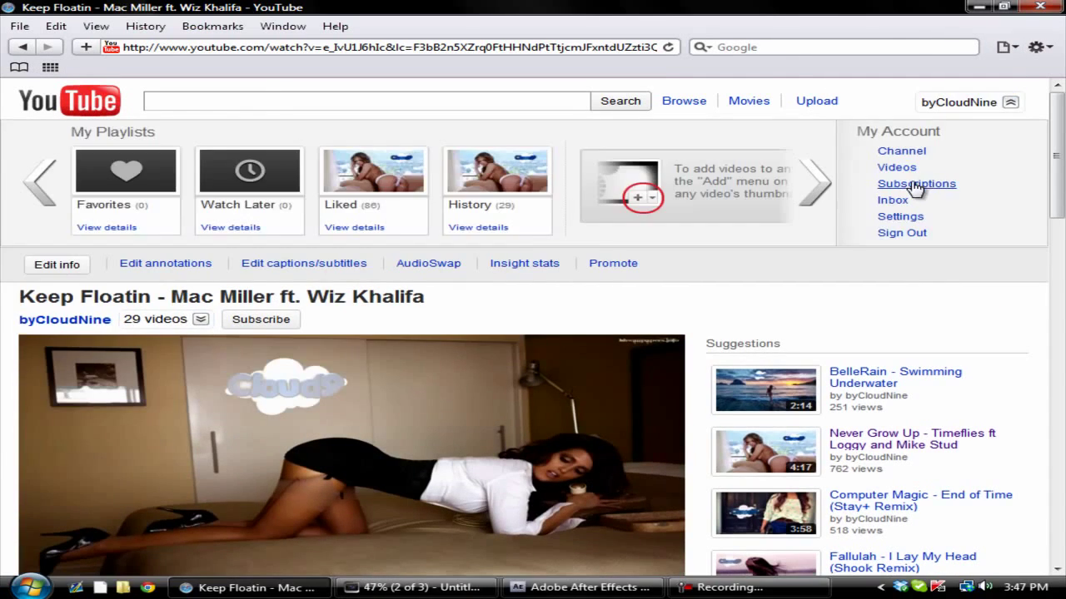
{"action": "left_click", "coordinate": [893, 200]}
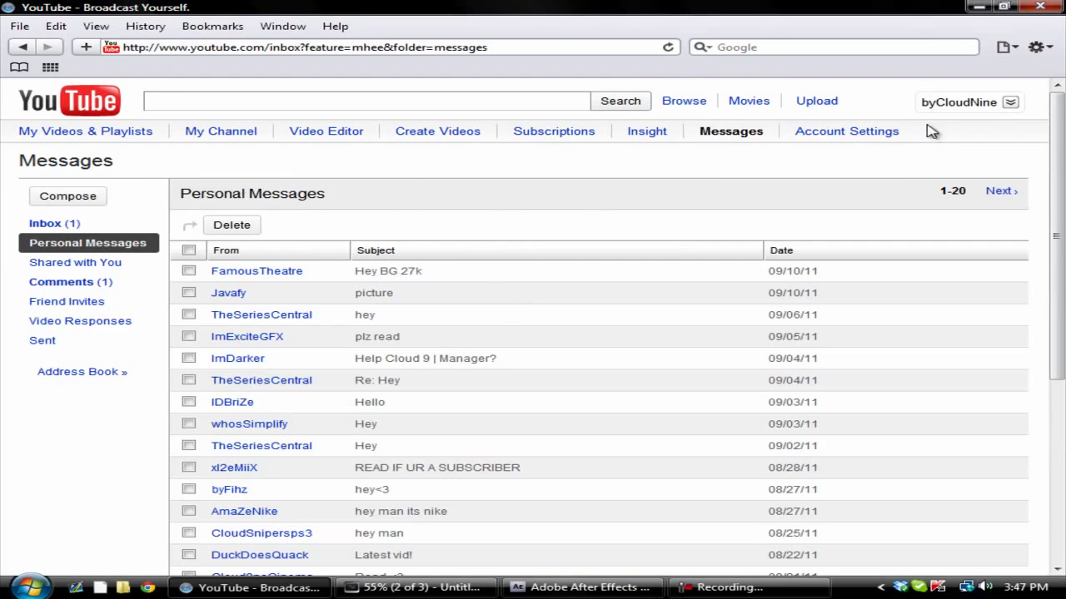
{"action": "left_click", "coordinate": [958, 102]}
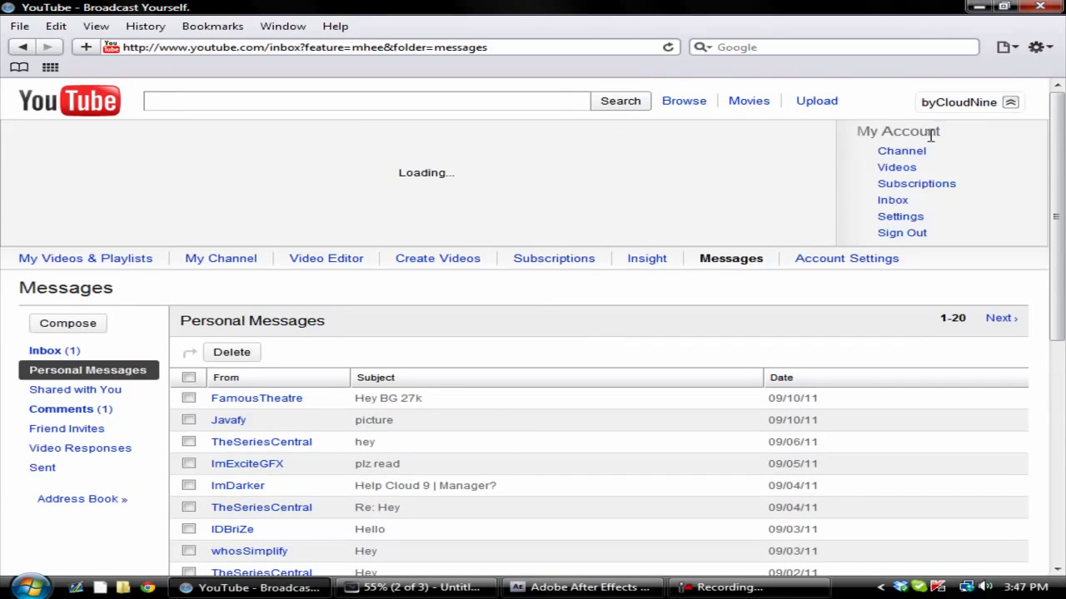
{"action": "left_click", "coordinate": [914, 185]}
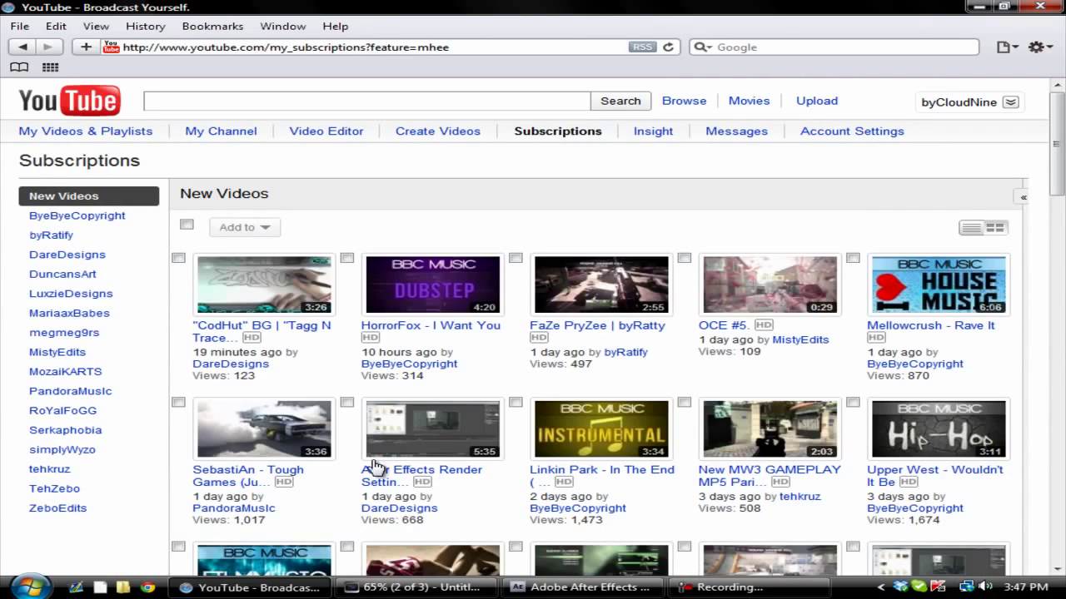
{"action": "left_click", "coordinate": [295, 587]}
{"action": "left_click", "coordinate": [296, 587]}
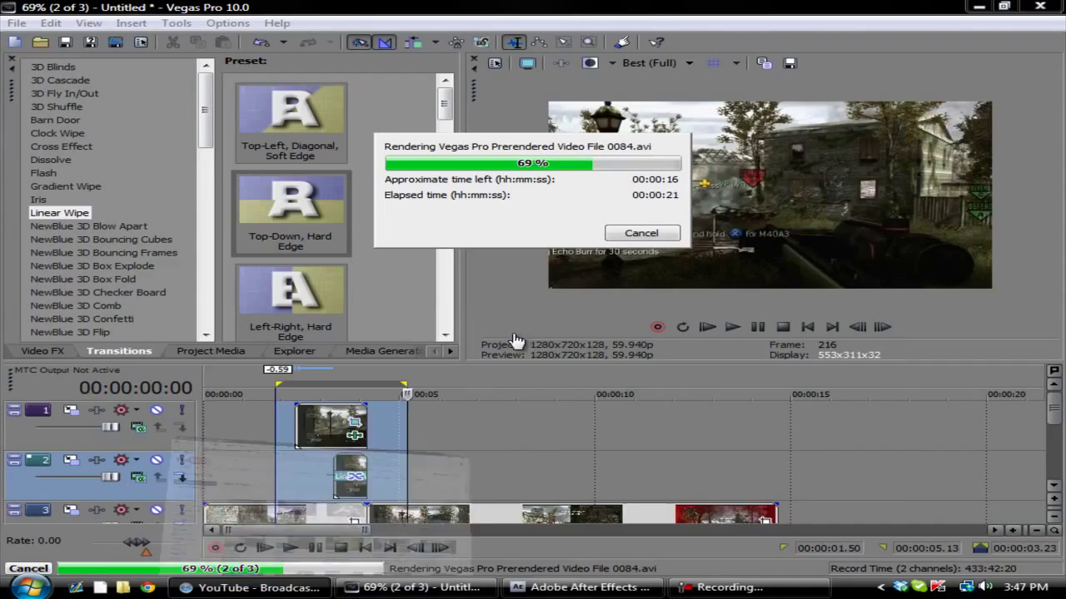
Return to the web browser, open the account's own YouTube channel, and examine its uploads, profile and comments
{"action": "key", "text": "alt+Tab"}
{"action": "left_click", "coordinate": [966, 104]}
{"action": "left_click", "coordinate": [899, 151]}
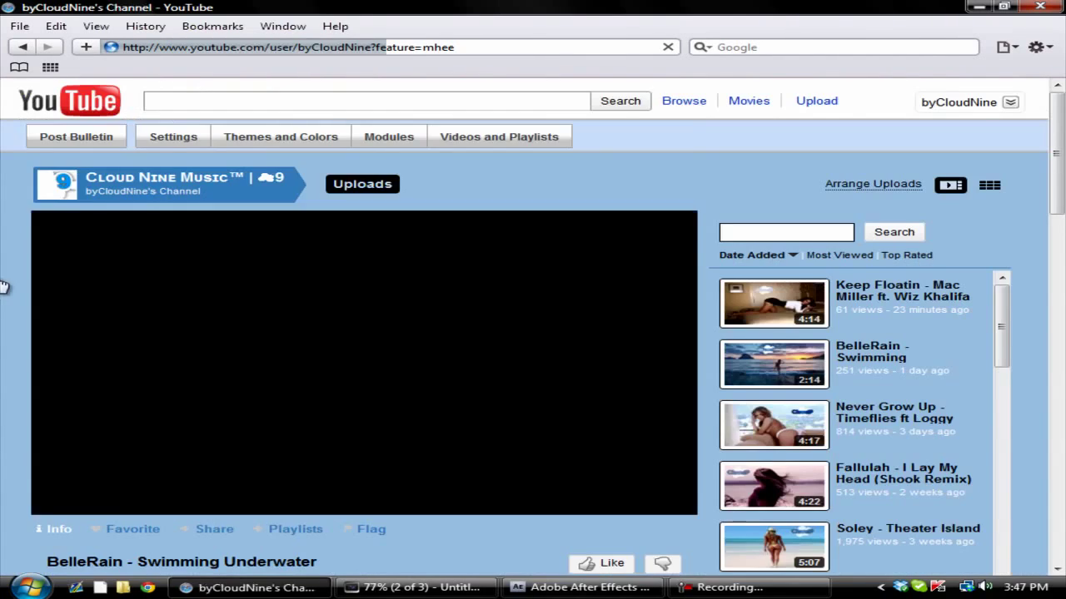
{"action": "scroll", "coordinate": [861, 234], "scroll_direction": "down", "scroll_amount": 8}
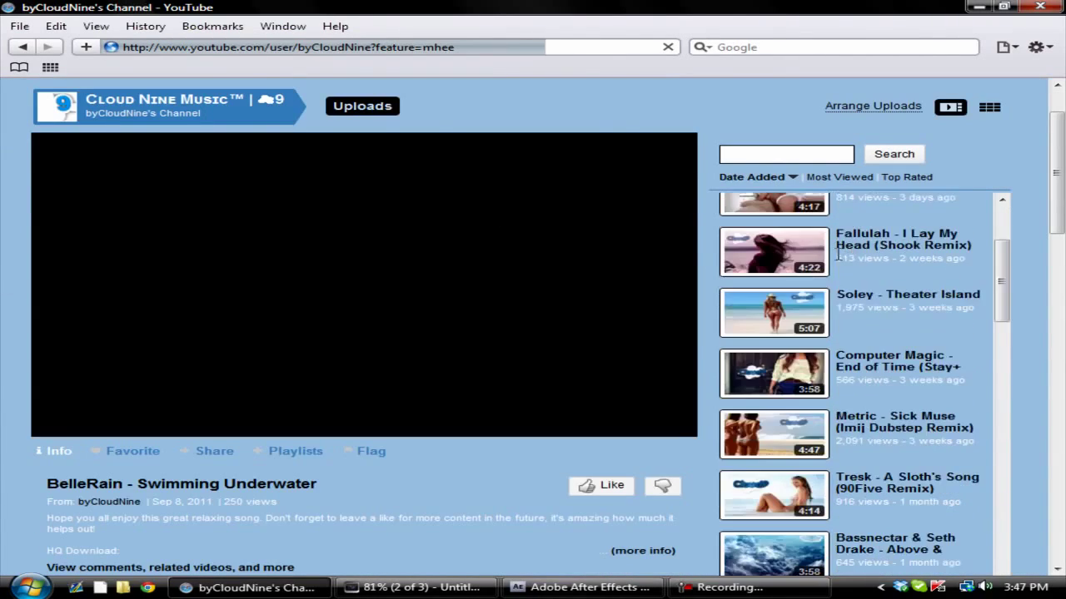
{"action": "scroll", "coordinate": [239, 367], "scroll_direction": "down", "scroll_amount": 6}
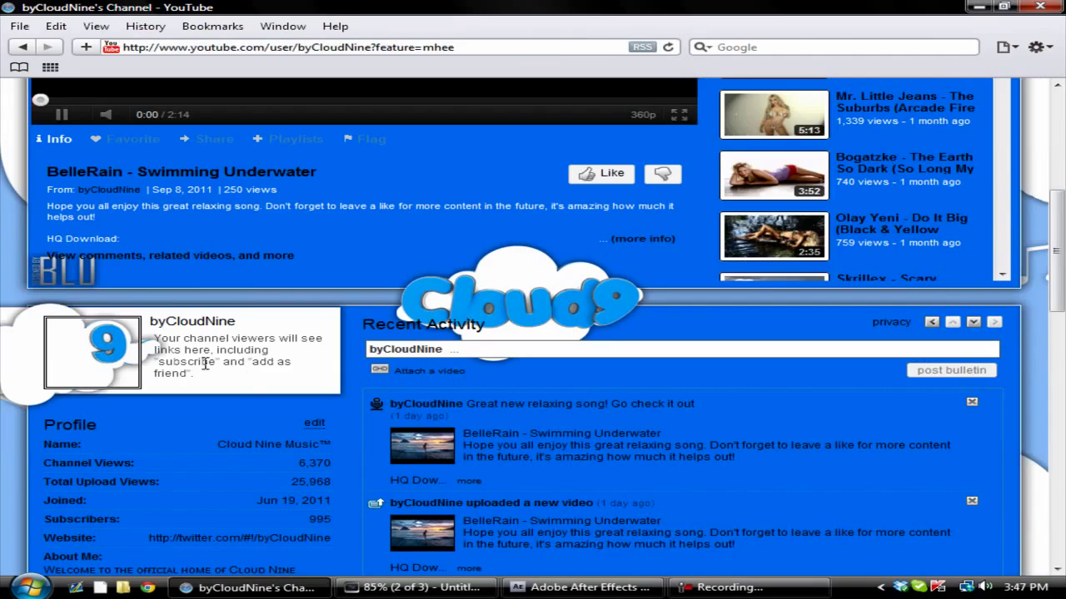
{"action": "scroll", "coordinate": [361, 269], "scroll_direction": "down", "scroll_amount": 10}
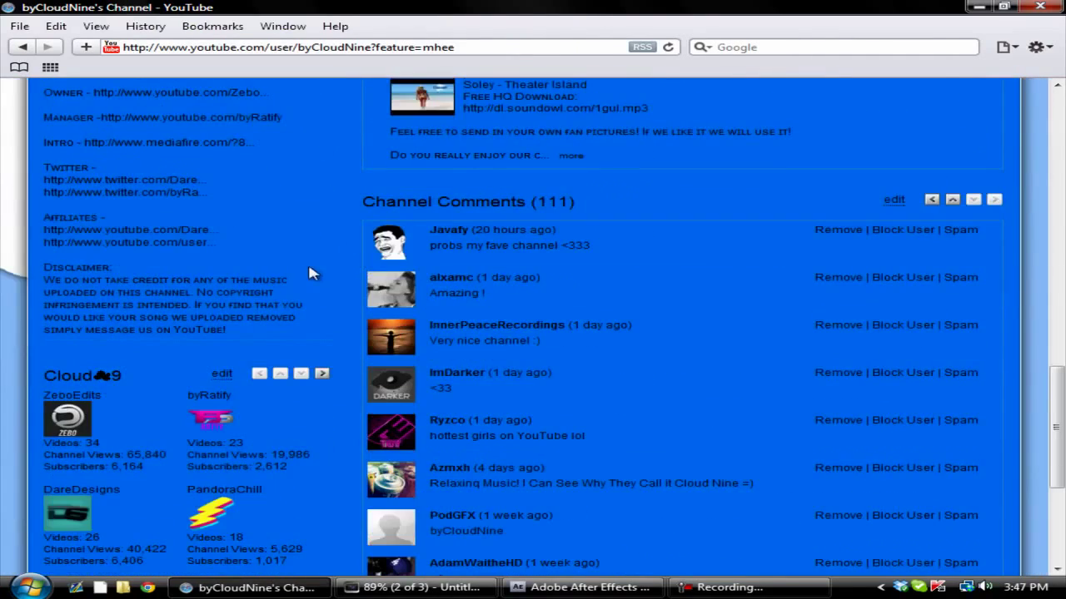
{"action": "scroll", "coordinate": [213, 378], "scroll_direction": "up", "scroll_amount": 12}
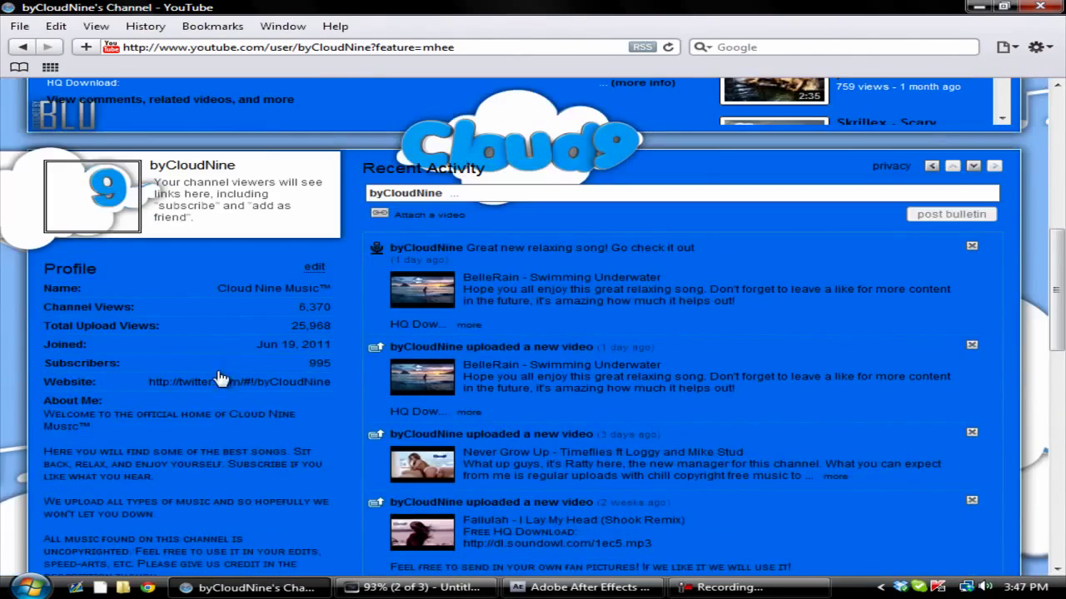
{"action": "scroll", "coordinate": [247, 488], "scroll_direction": "down", "scroll_amount": 5}
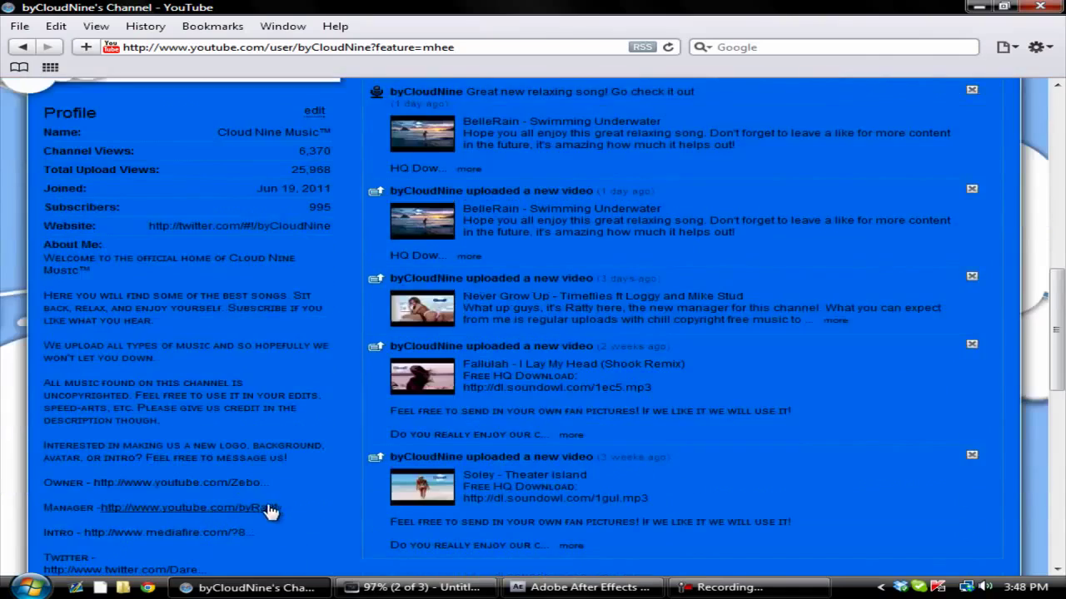
Switch back to Vegas Pro and play the prerendered loop region to review the transition
{"action": "left_click", "coordinate": [259, 587]}
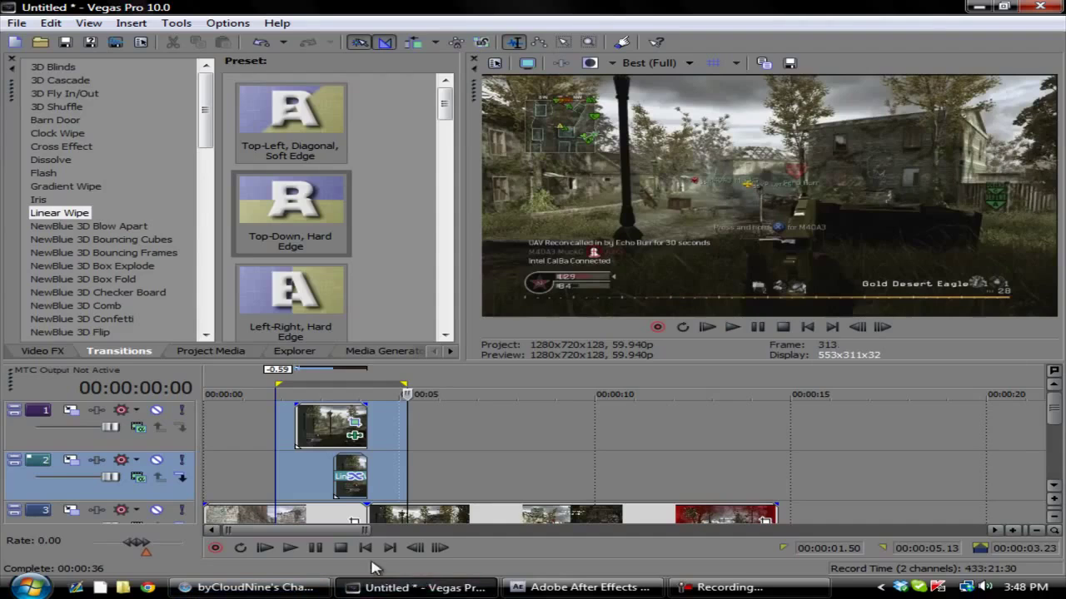
{"action": "left_click", "coordinate": [315, 551]}
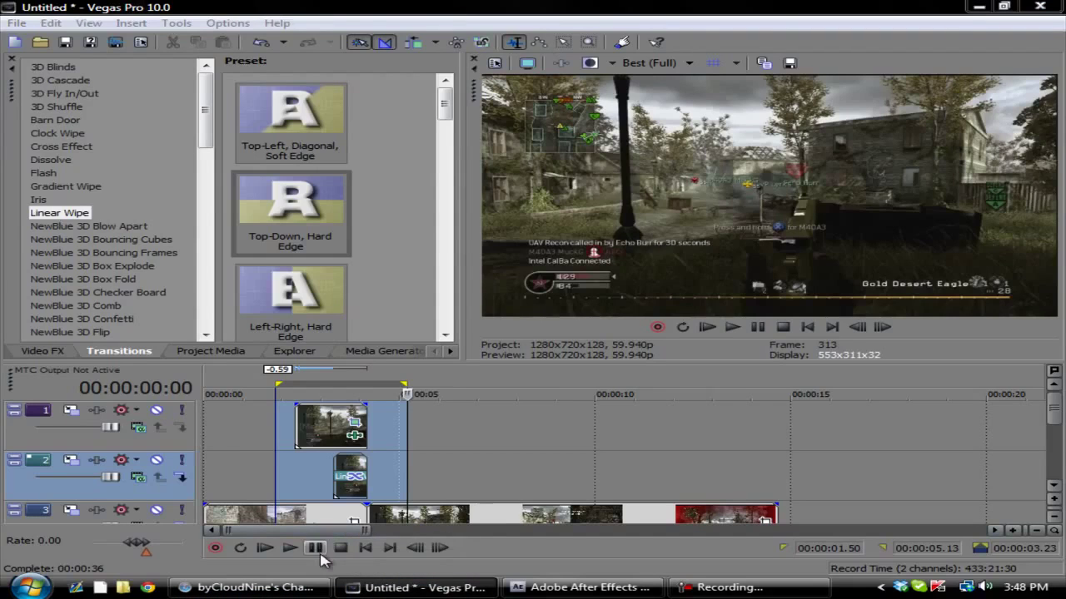
{"action": "left_click", "coordinate": [320, 556]}
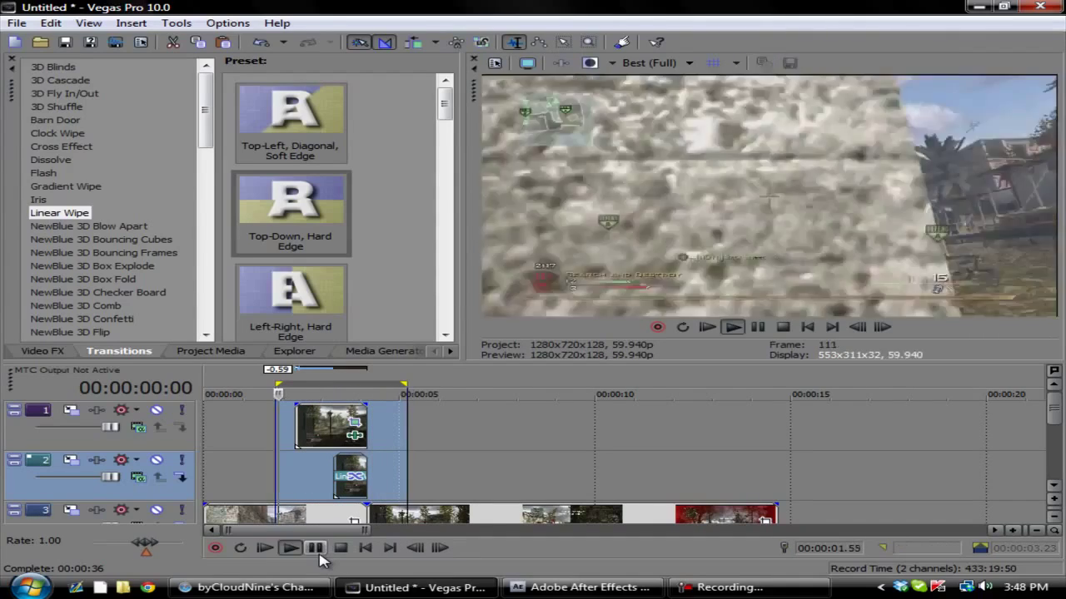
{"action": "left_click", "coordinate": [319, 555]}
{"action": "left_click", "coordinate": [320, 555]}
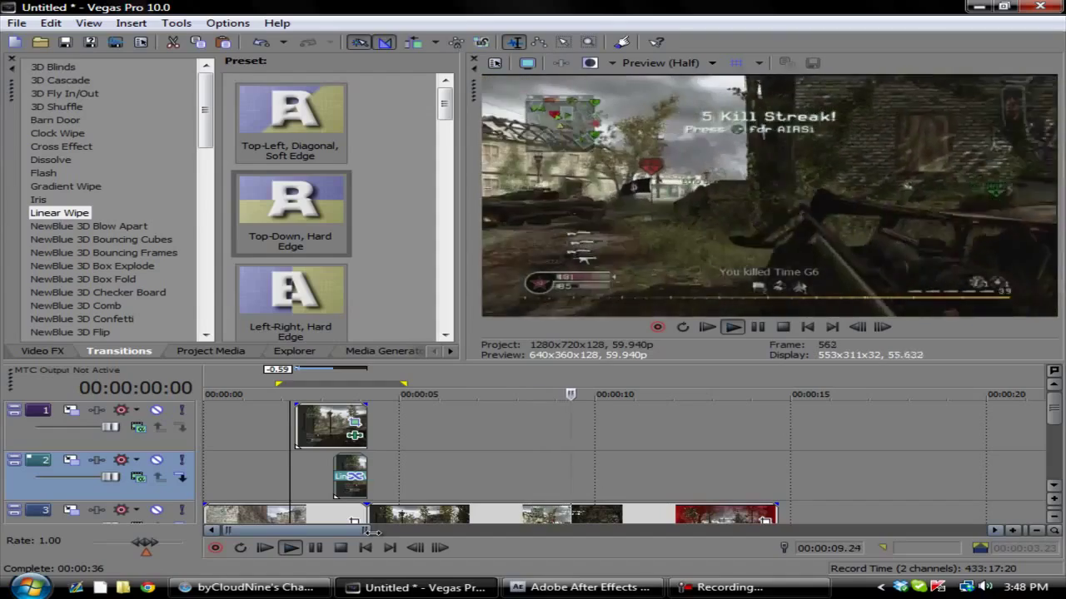
{"action": "left_click_drag", "start_coordinate": [373, 531], "coordinate": [378, 530]}
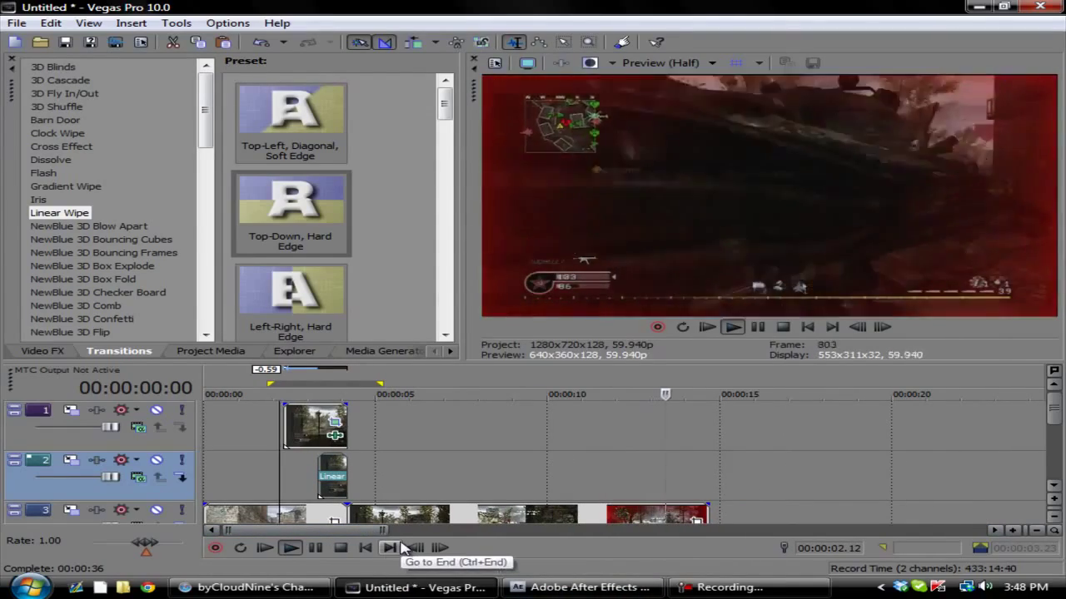
{"action": "left_click_drag", "start_coordinate": [382, 530], "coordinate": [428, 531]}
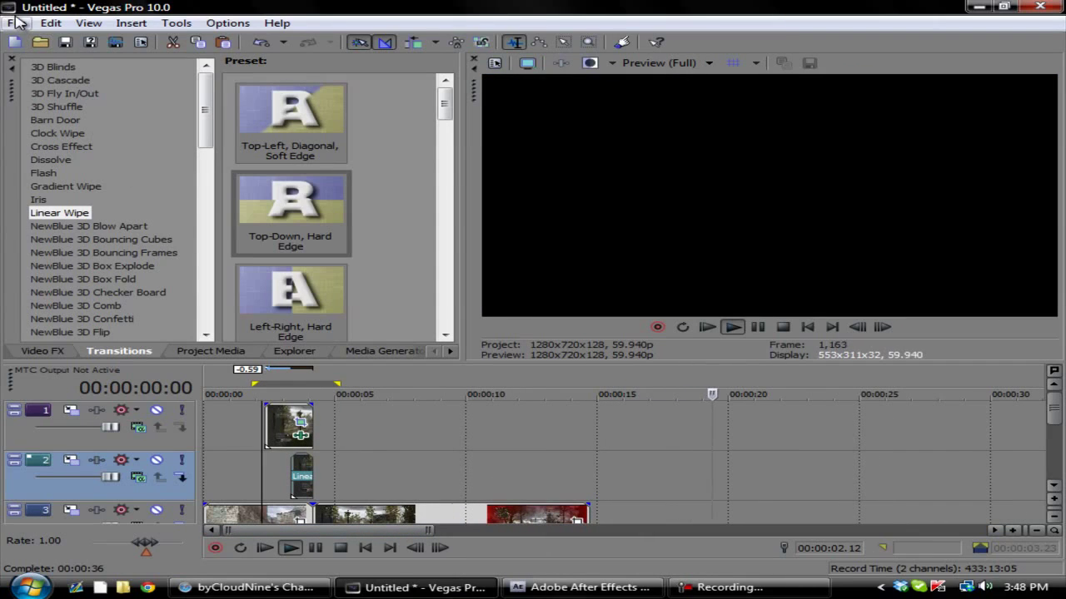
{"action": "left_click", "coordinate": [18, 23]}
{"action": "left_click", "coordinate": [682, 589]}
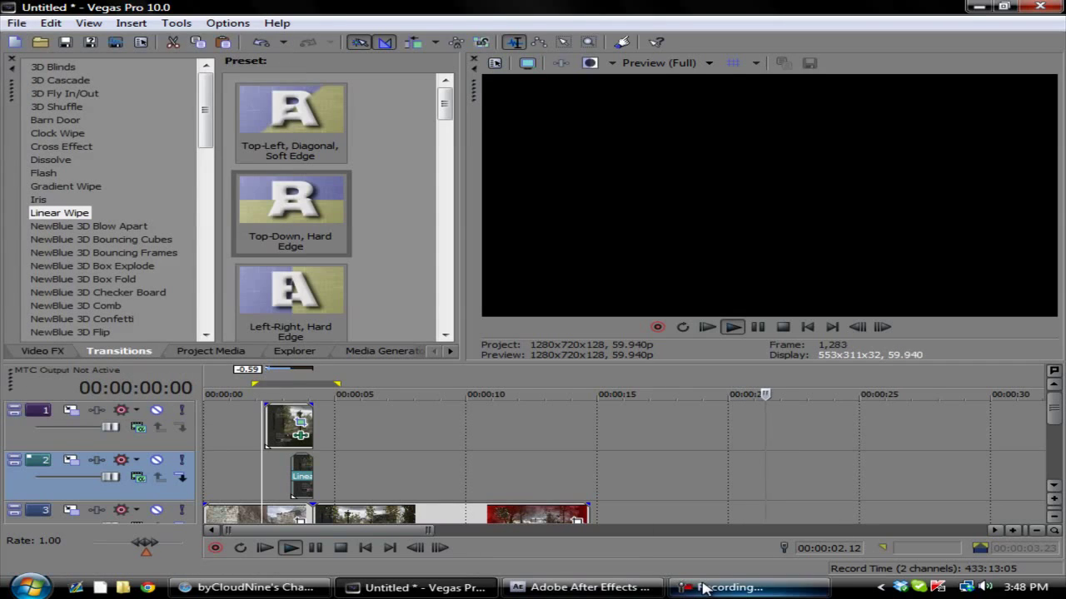